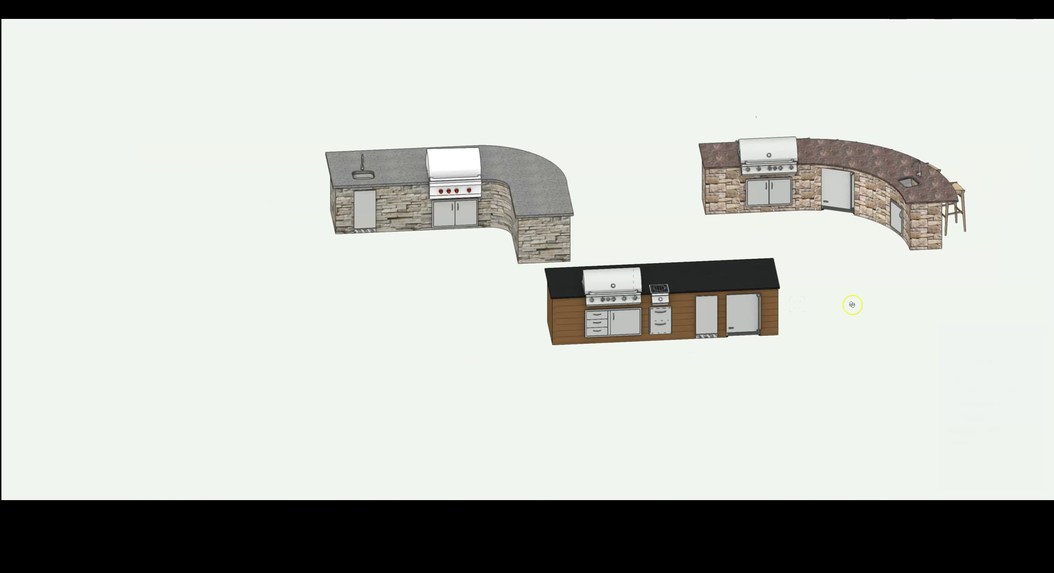
Orbit the finished example outdoor kitchen models to compare them.
mouse_move(851, 301)
mouse_down()
mouse_move(917, 307)
mouse_move(902, 313)
mouse_move(776, 285)
mouse_move(676, 288)
mouse_up()
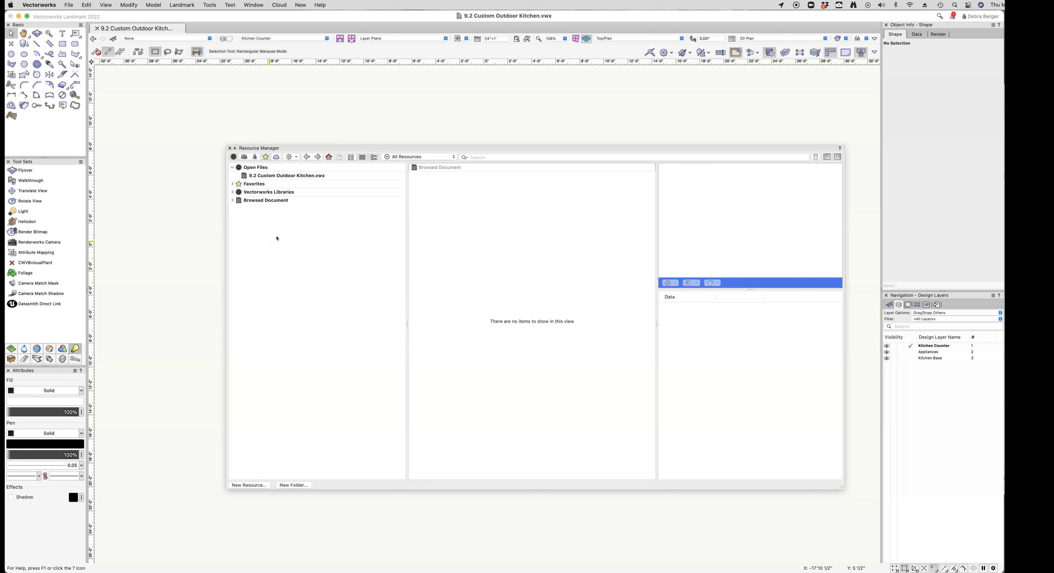
Browse the resources of OutdoorKitchenSymbols.vwx from the Resource Manager's Browse a Document command.
click(283, 176)
click(307, 176)
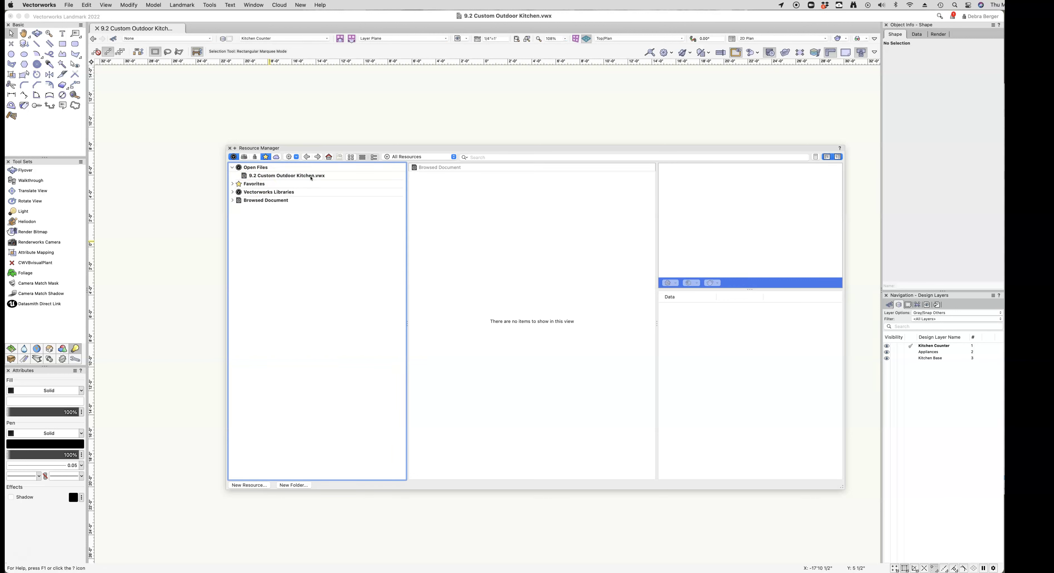
click(298, 159)
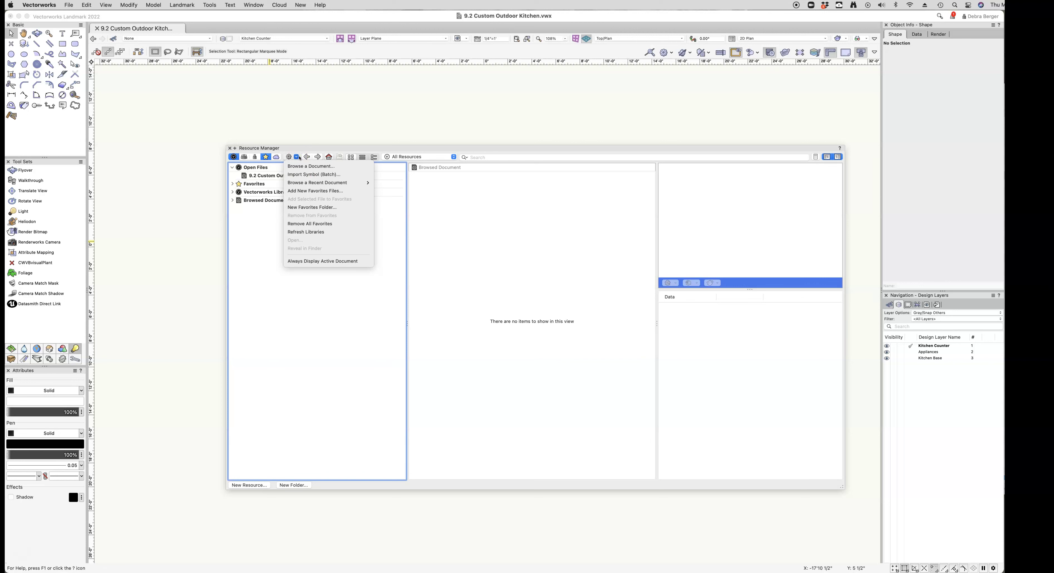
click(297, 166)
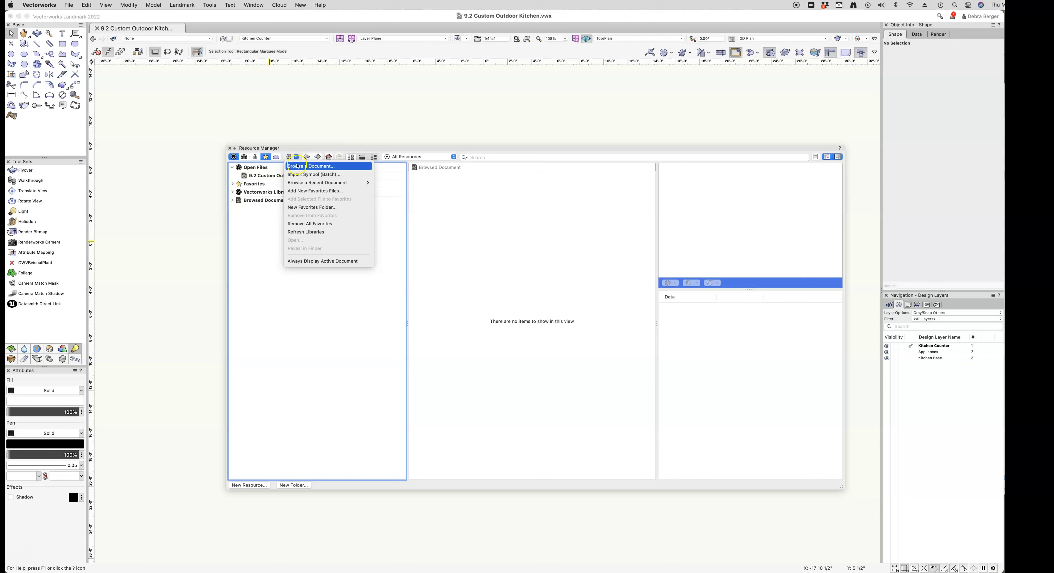
click(352, 168)
click(347, 168)
click(310, 168)
click(309, 169)
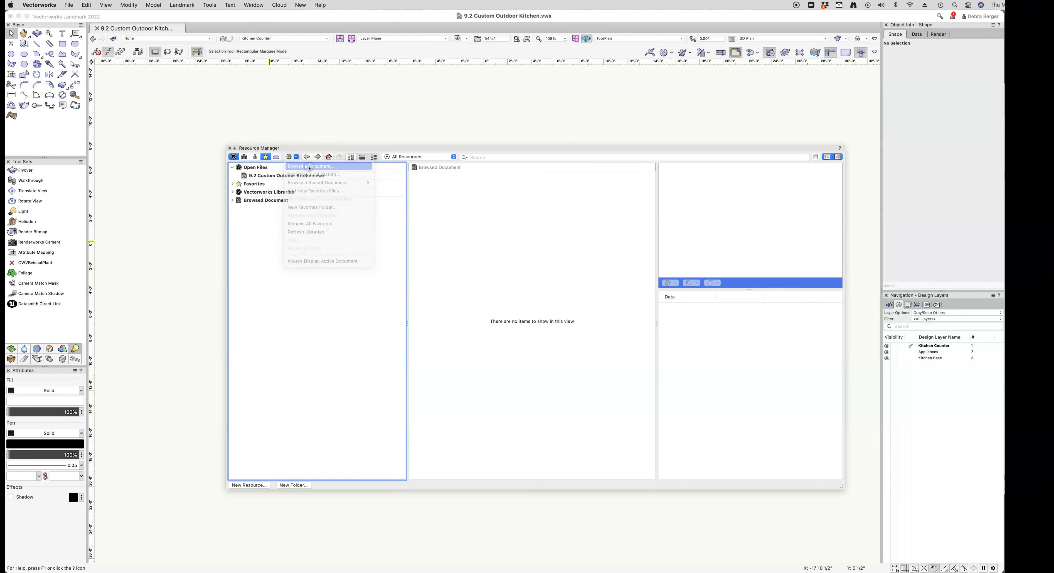
click(446, 114)
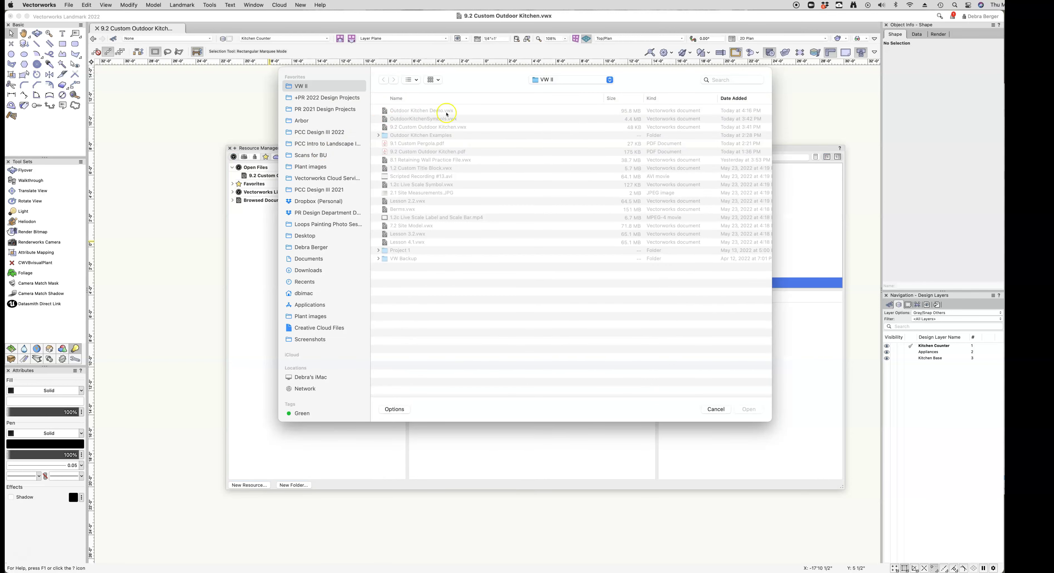
click(440, 120)
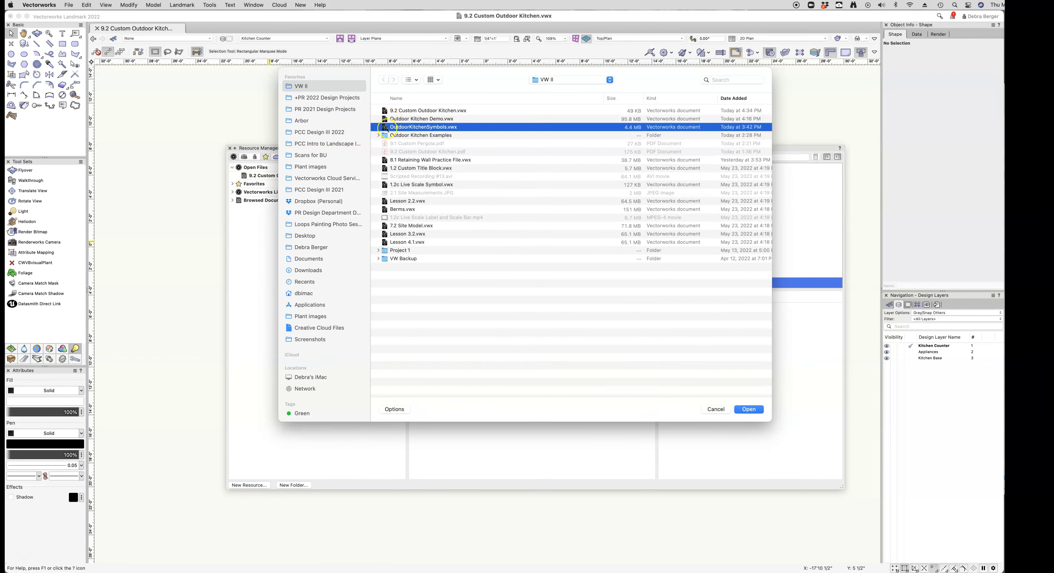
double_click(384, 127)
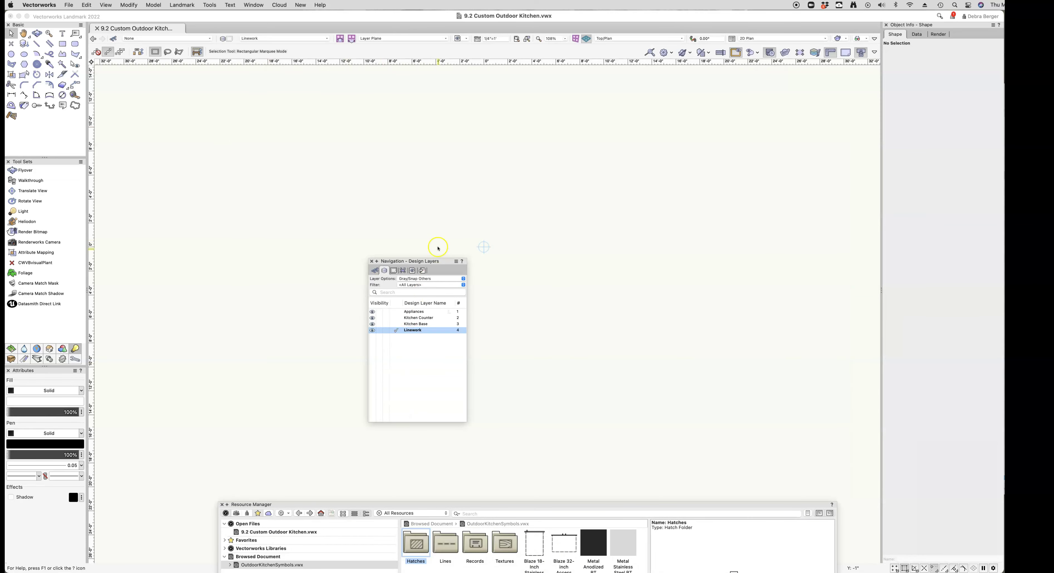
Activate Linework, Kitchen Base, Kitchen Counter, then Appliances as the active design layer.
click(419, 333)
click(396, 326)
click(397, 325)
click(397, 318)
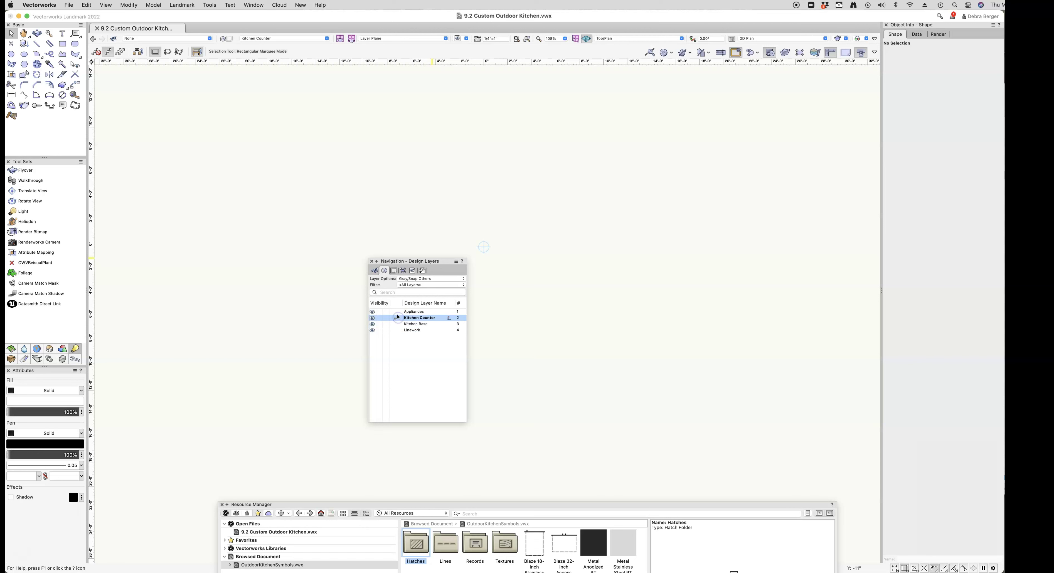
click(396, 312)
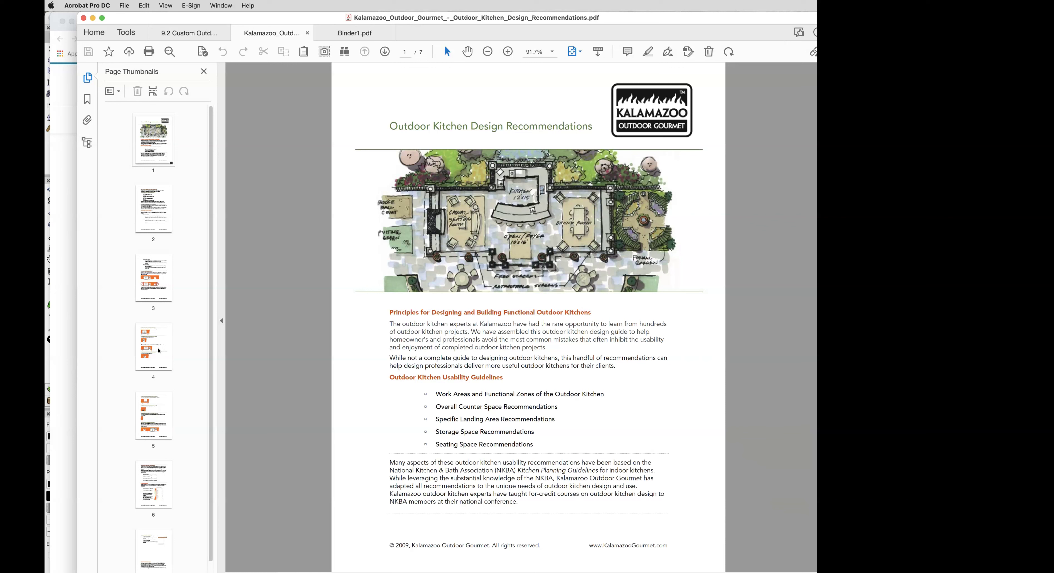
Review PDF pages 4, 5 and 7 on grill, sink and combined landing areas.
click(159, 351)
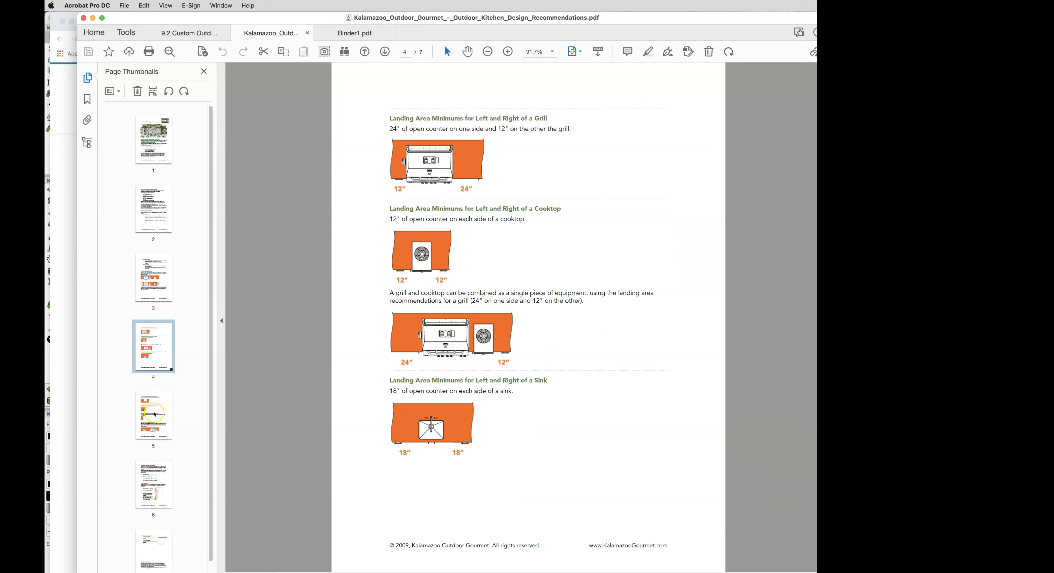
click(156, 410)
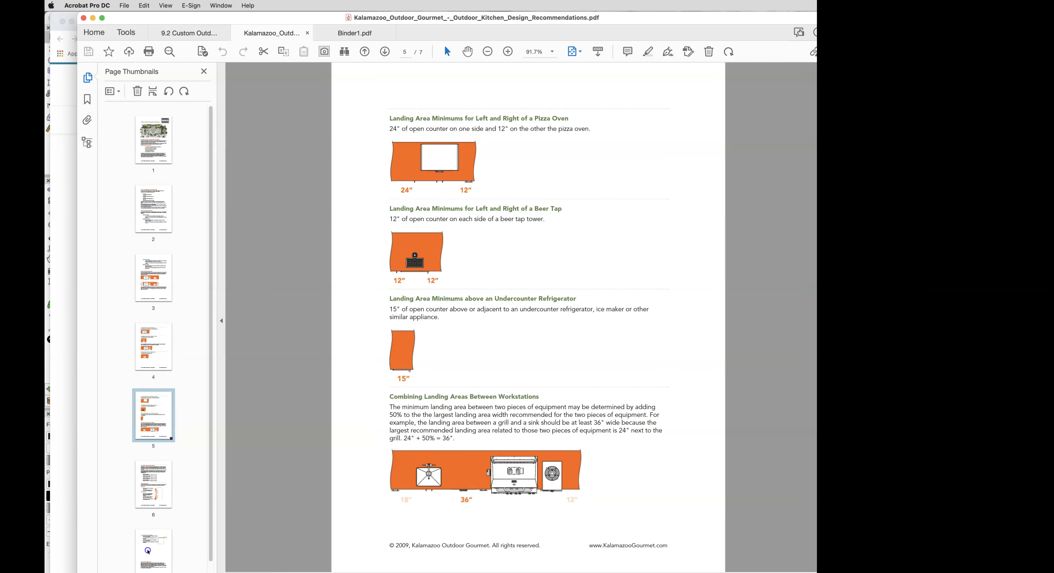
click(148, 551)
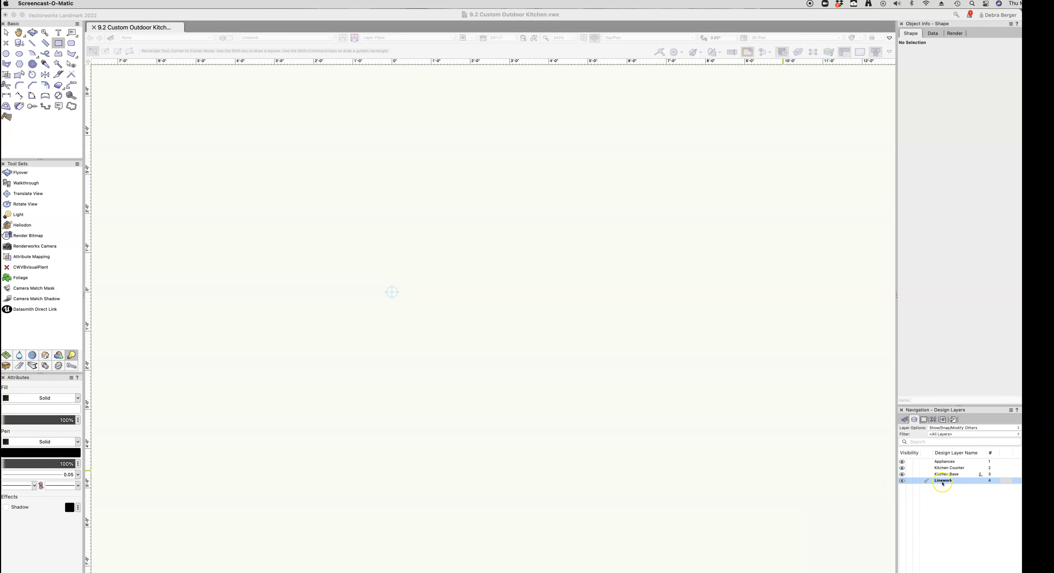
Draw an 8' by 30" rectangle on Linework and drag it toward the drawing centre.
click(947, 481)
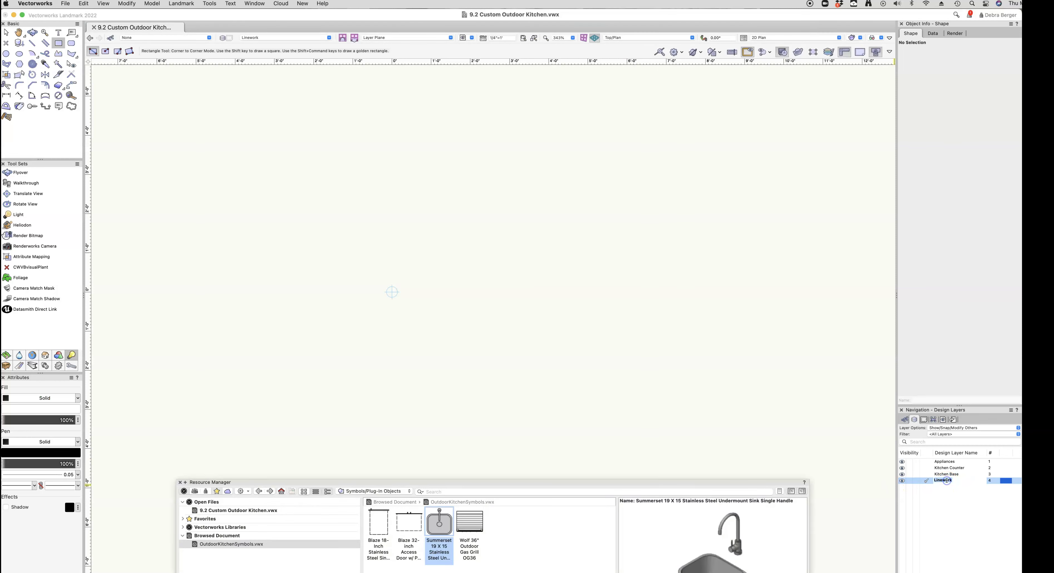
click(936, 500)
click(334, 265)
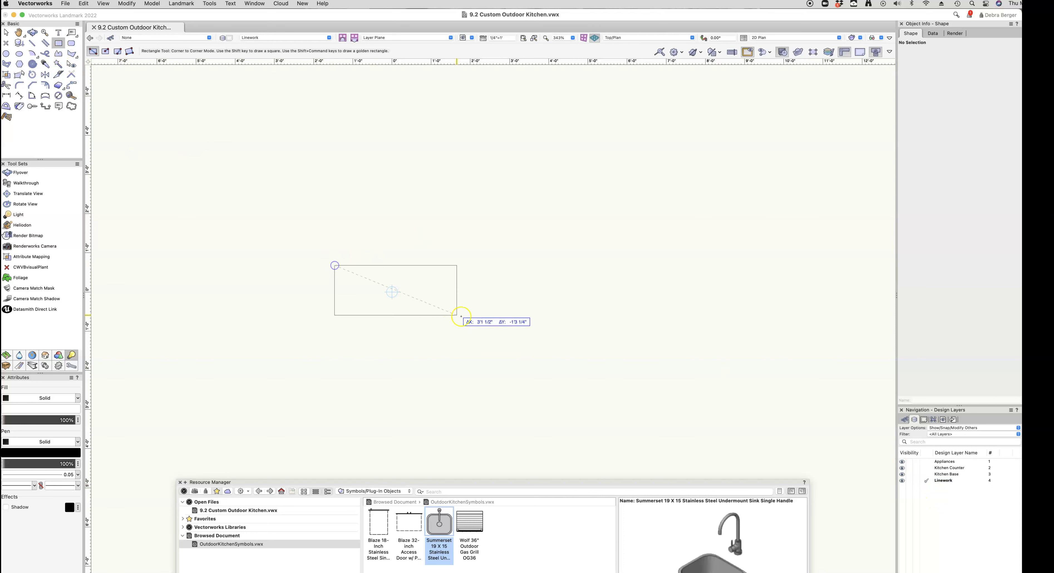
key(Tab)
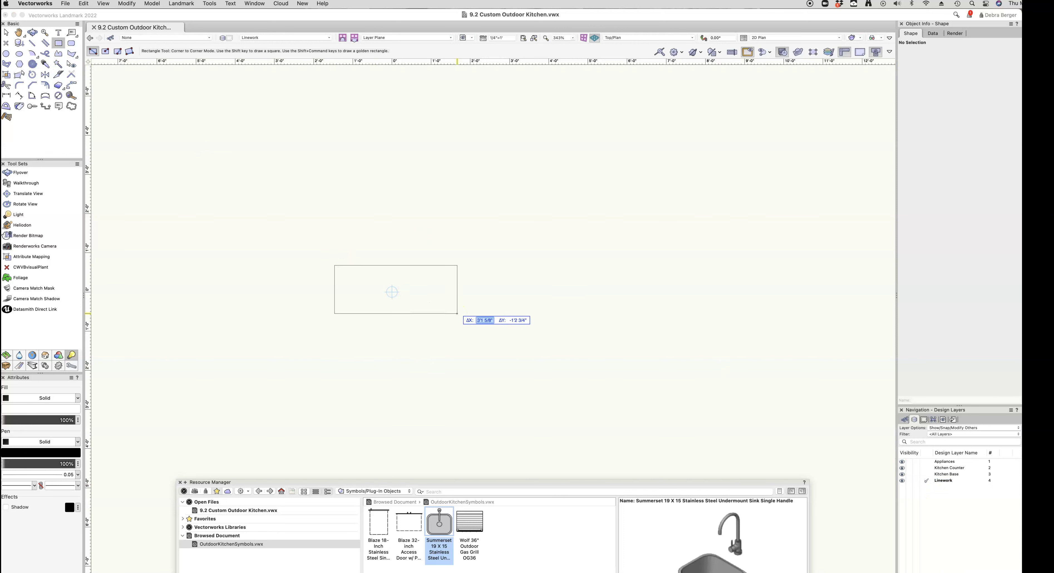
text(8)
key(Tab)
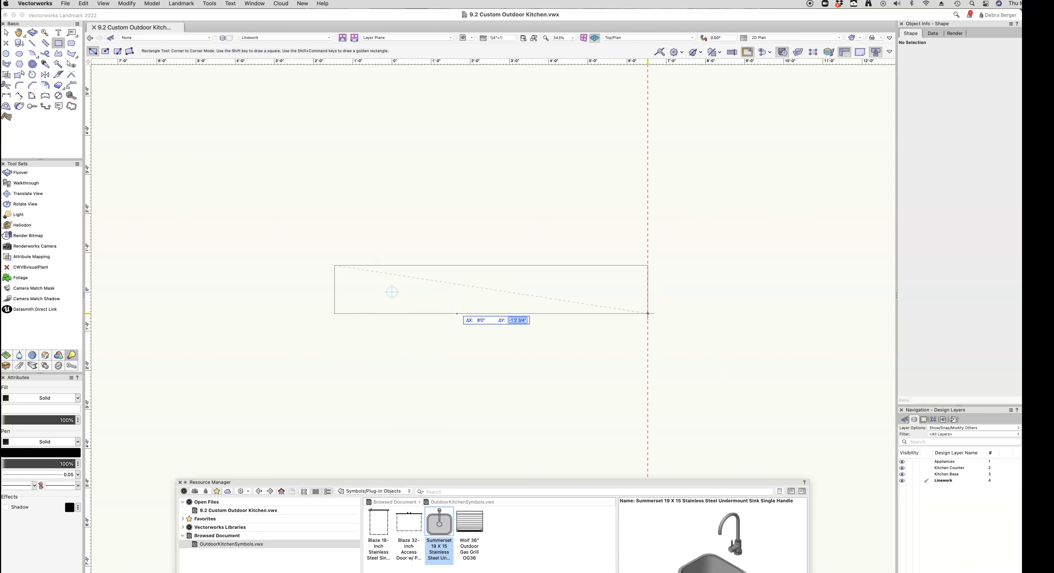
text(30)
key(Tab)
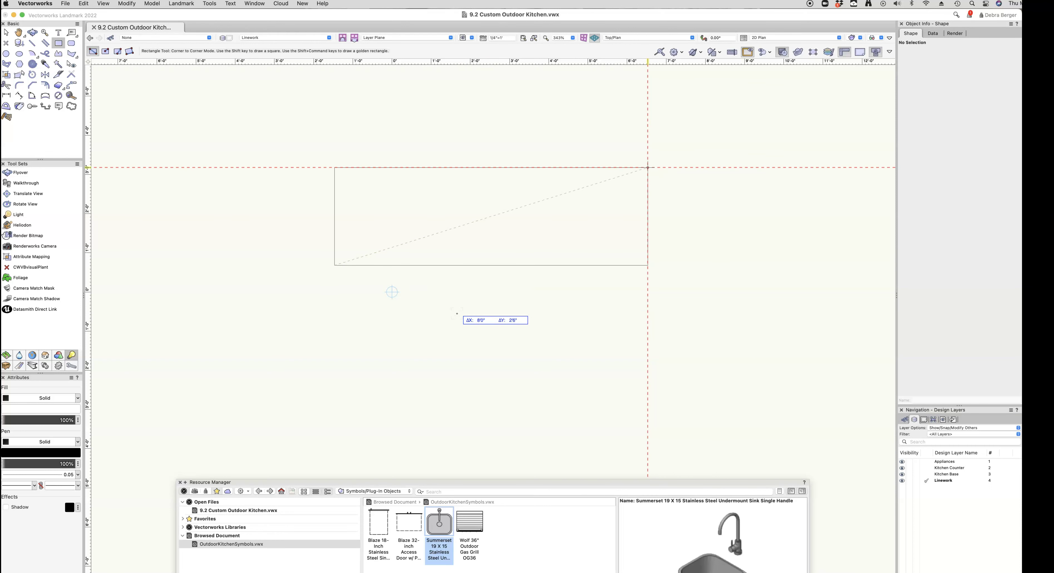
key(Return)
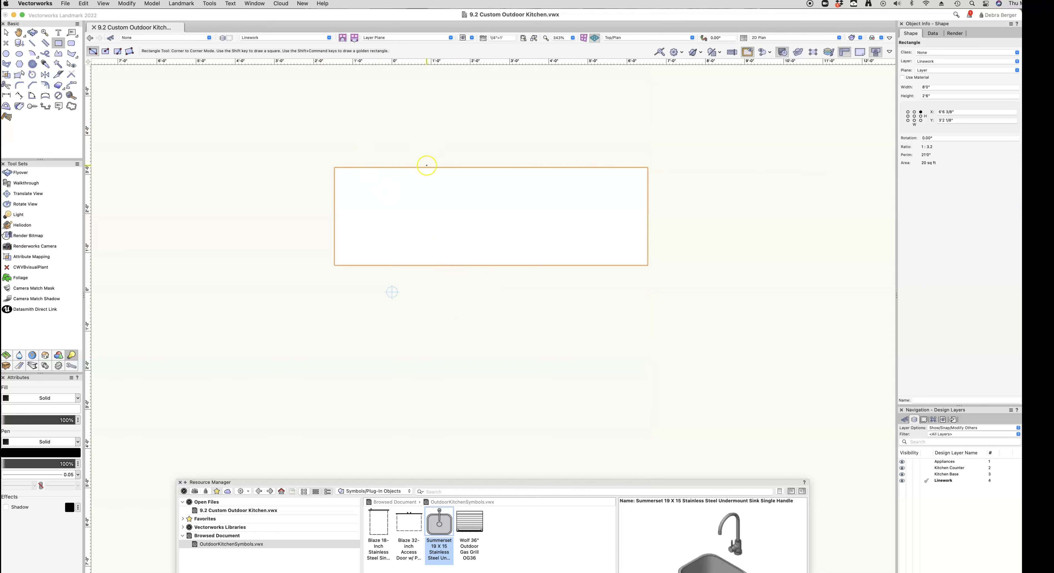
click(6, 32)
drag(491, 216, 392, 292)
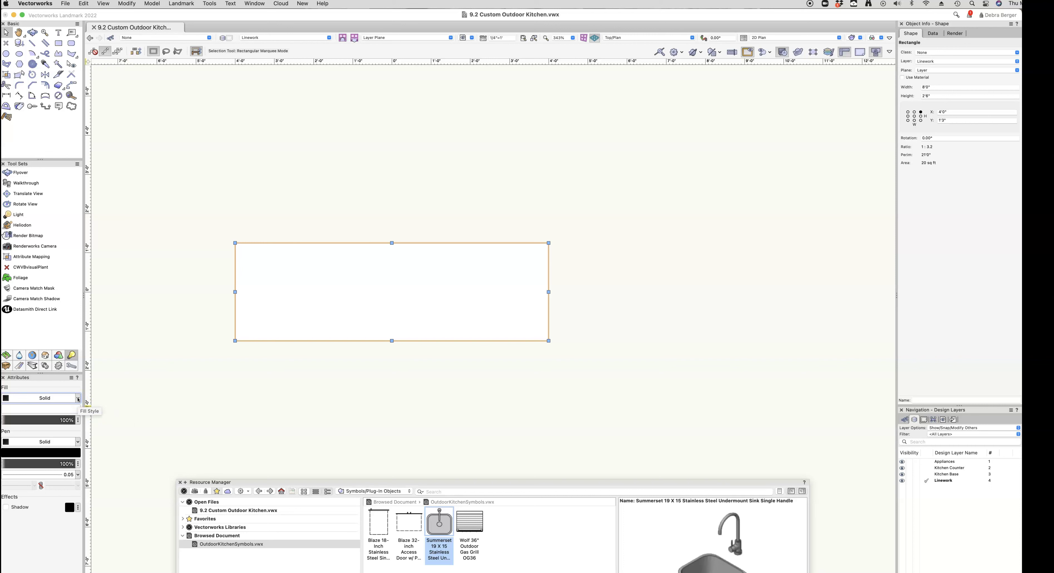
Remove the rectangle's fill and offset it 2" into a smoothed, closed rounded outline.
click(78, 400)
click(47, 386)
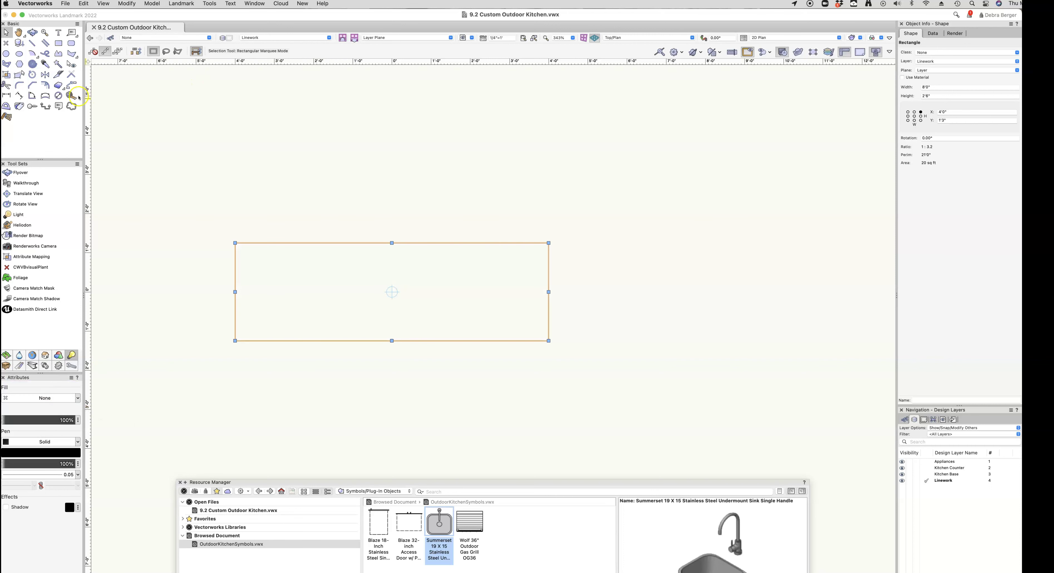
click(45, 85)
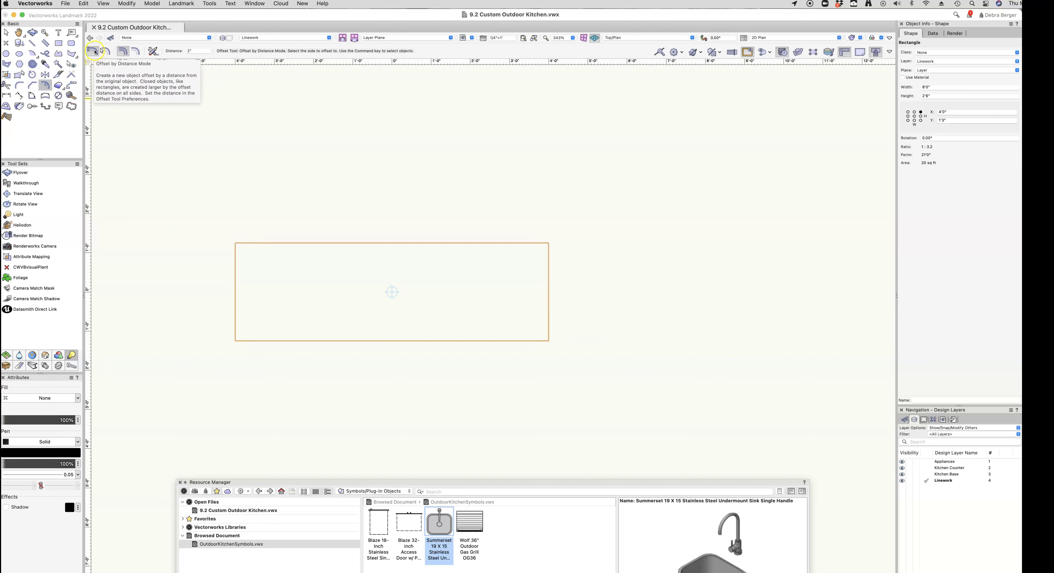
click(153, 50)
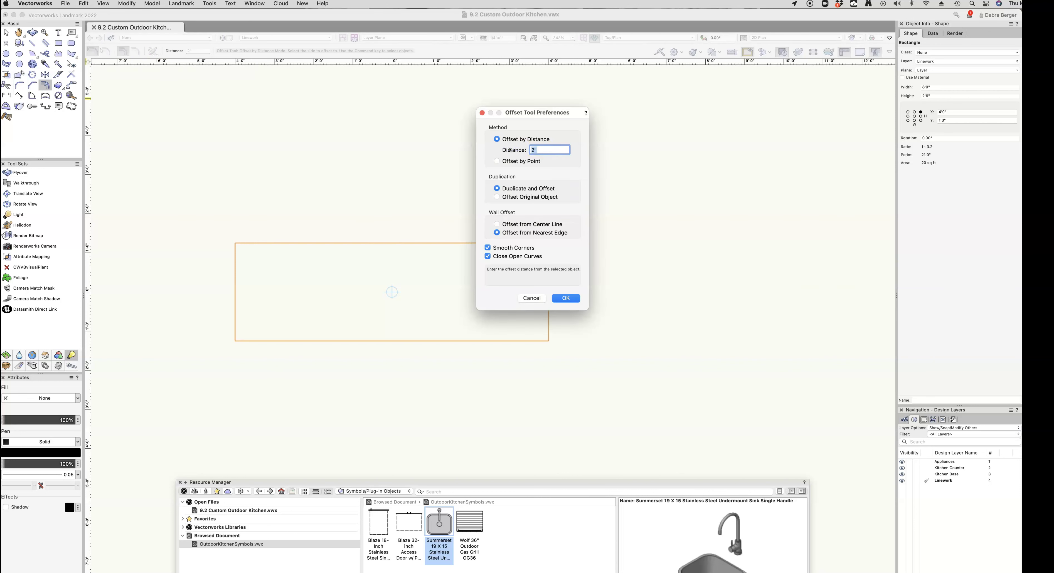
text(2)
click(550, 169)
click(536, 234)
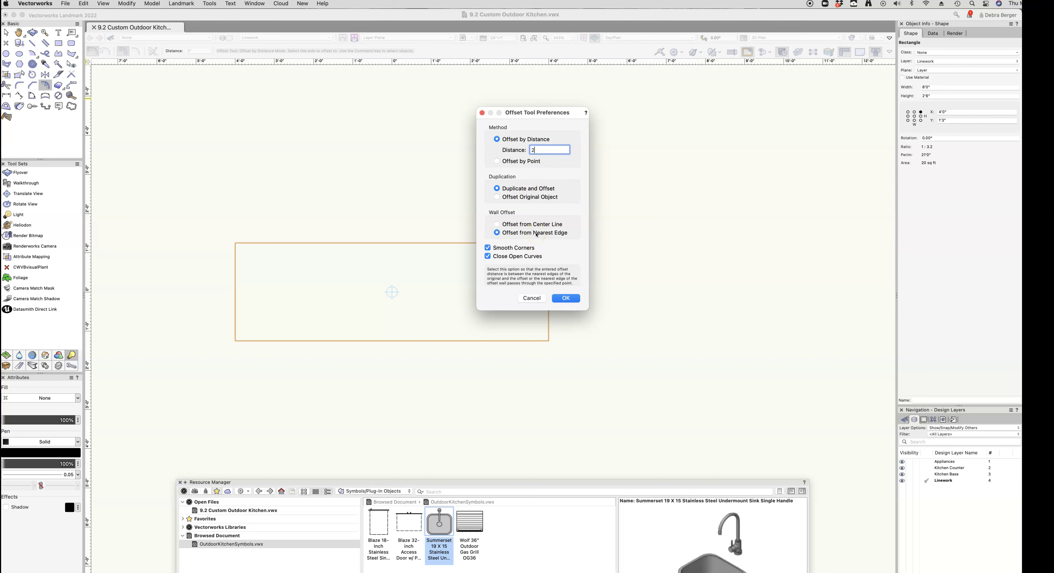
click(517, 249)
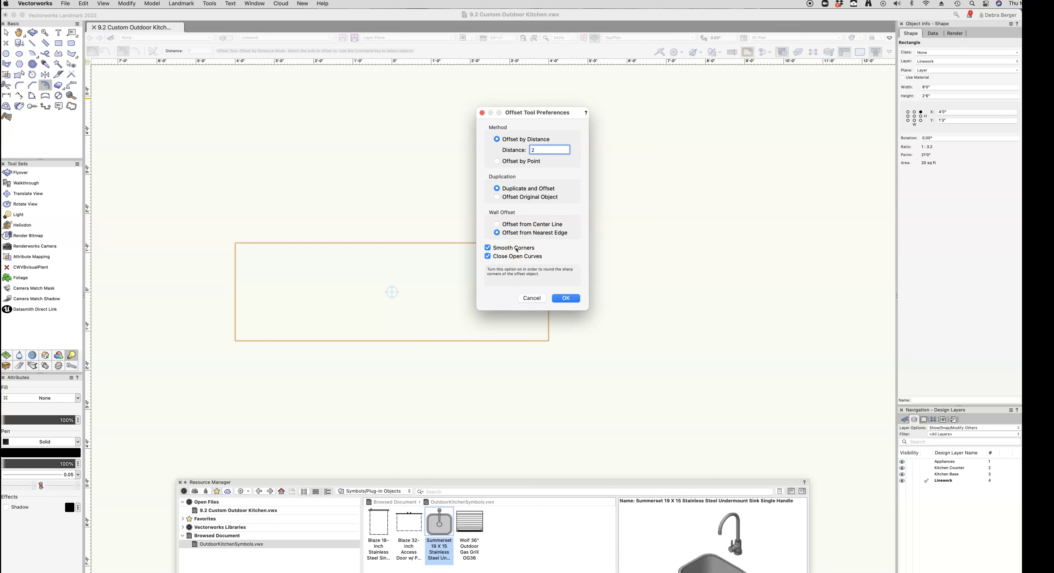
click(516, 257)
click(564, 298)
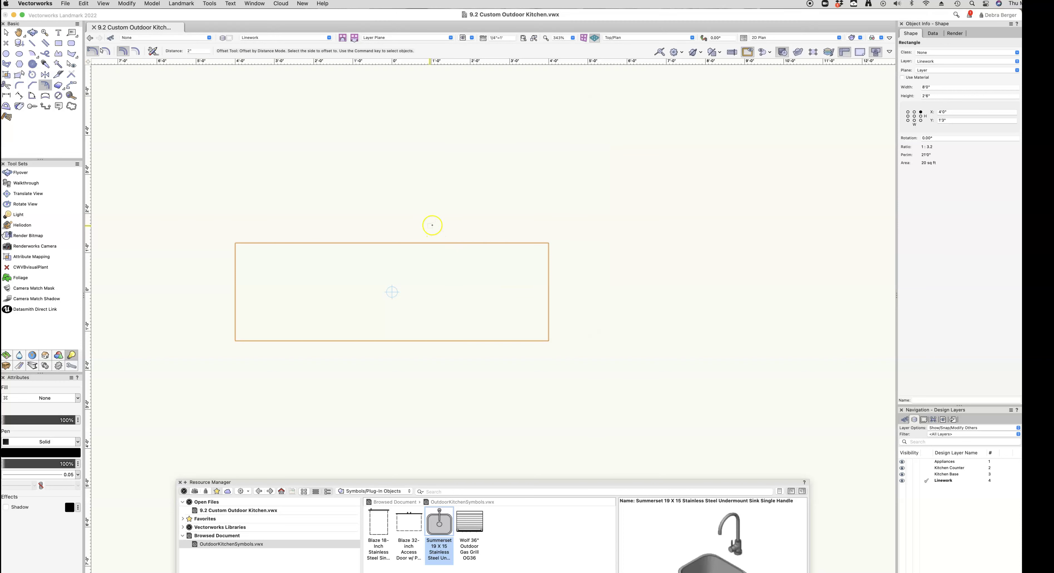
click(436, 218)
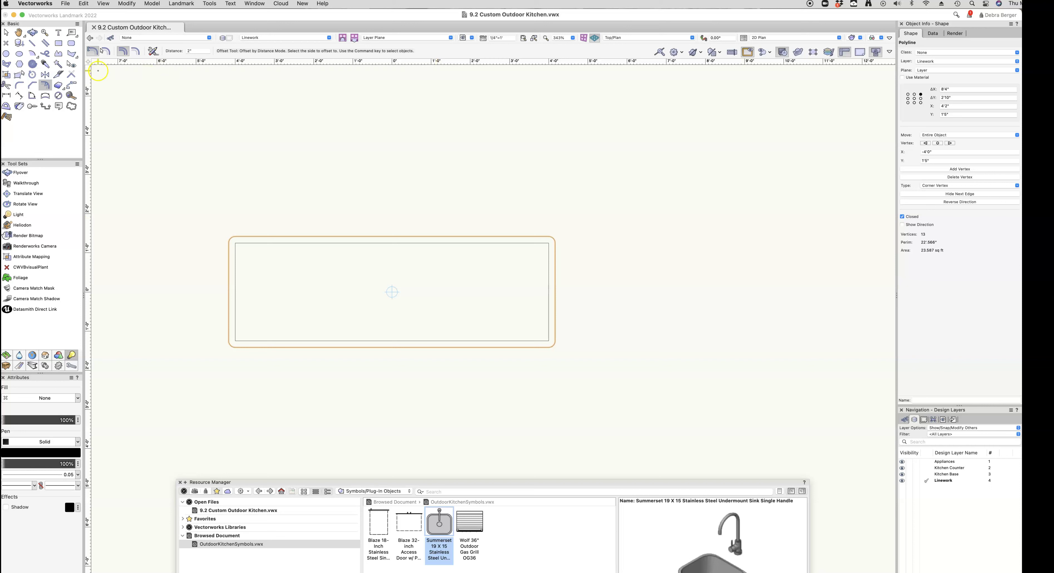
click(6, 33)
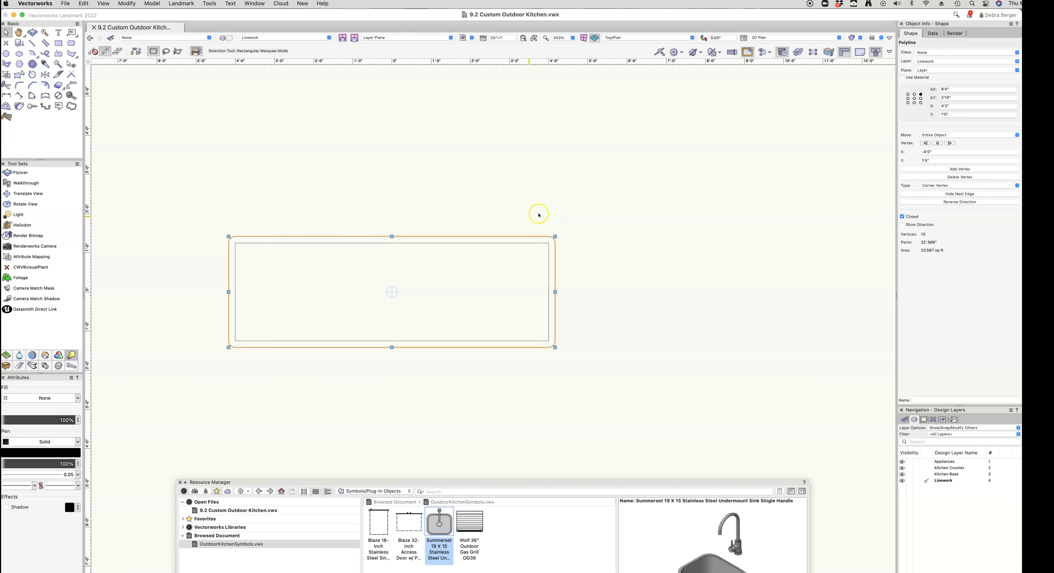
Select the inner rectangle and make Veneer-Profit alpine ledgestone the active class.
click(513, 243)
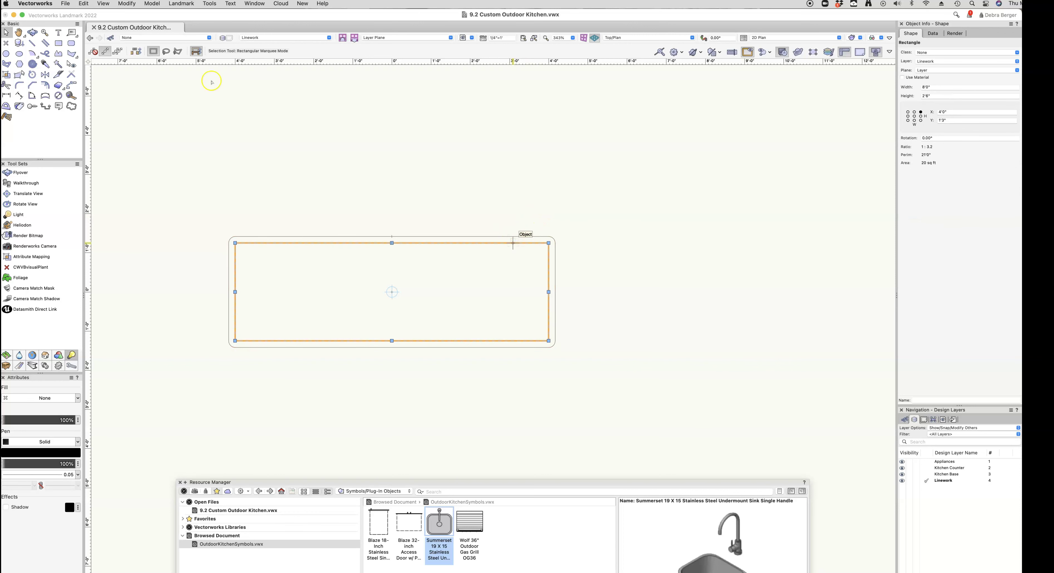
click(199, 38)
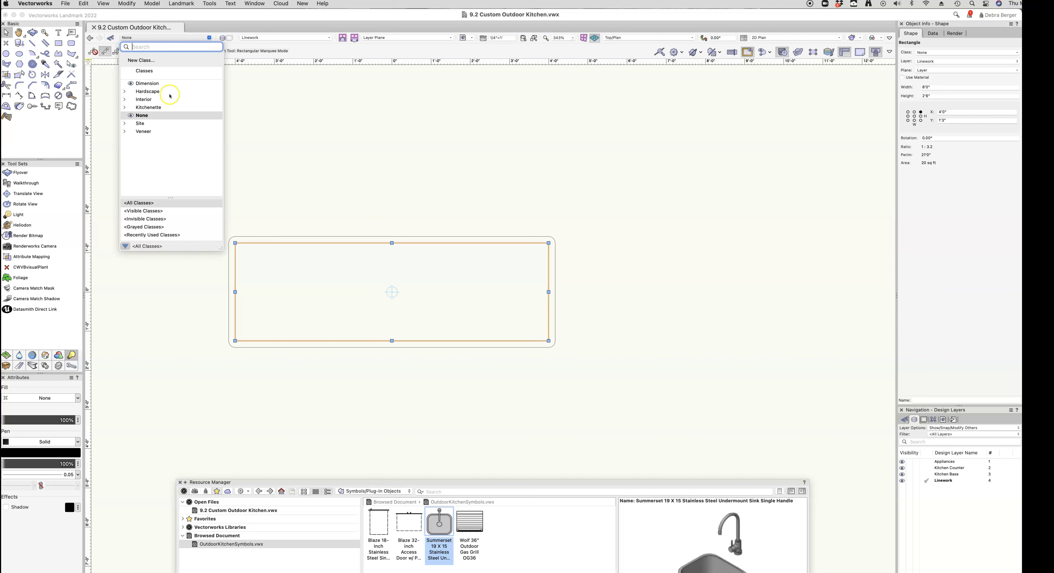
click(124, 131)
click(166, 140)
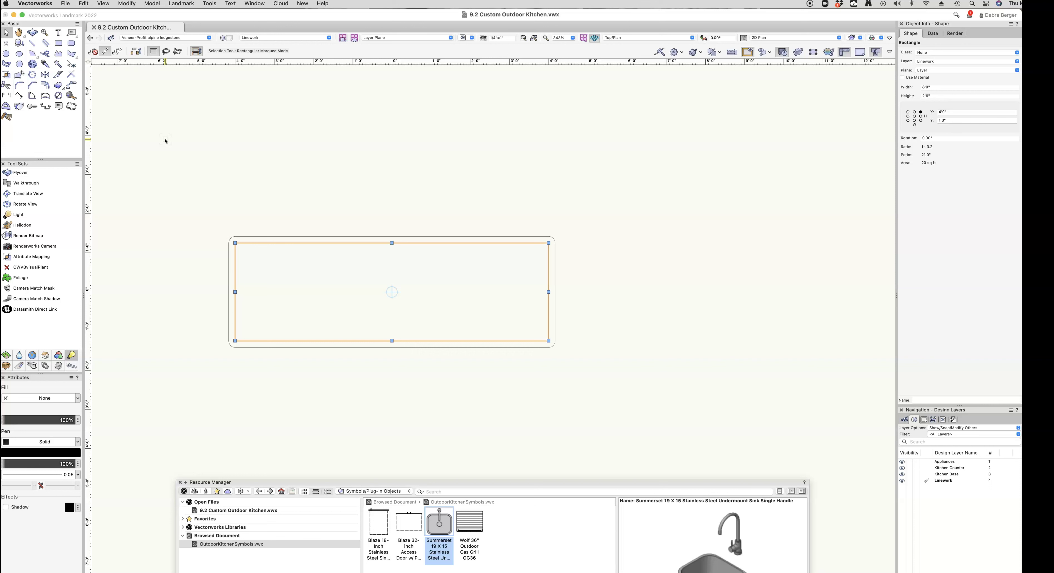
Convert the rectangle into right-offset walls with Create Objects from Shapes.
click(181, 3)
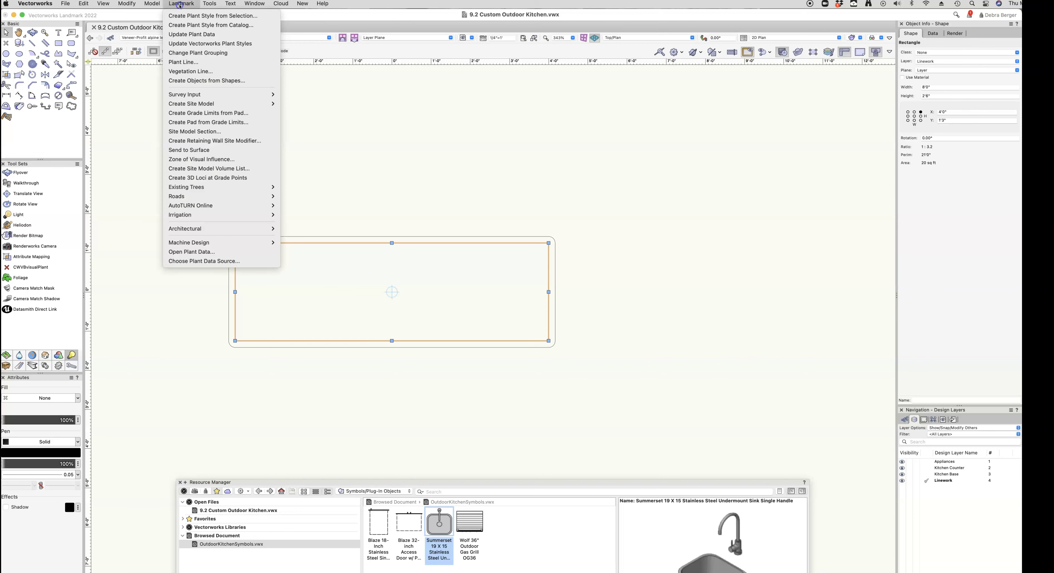
click(189, 81)
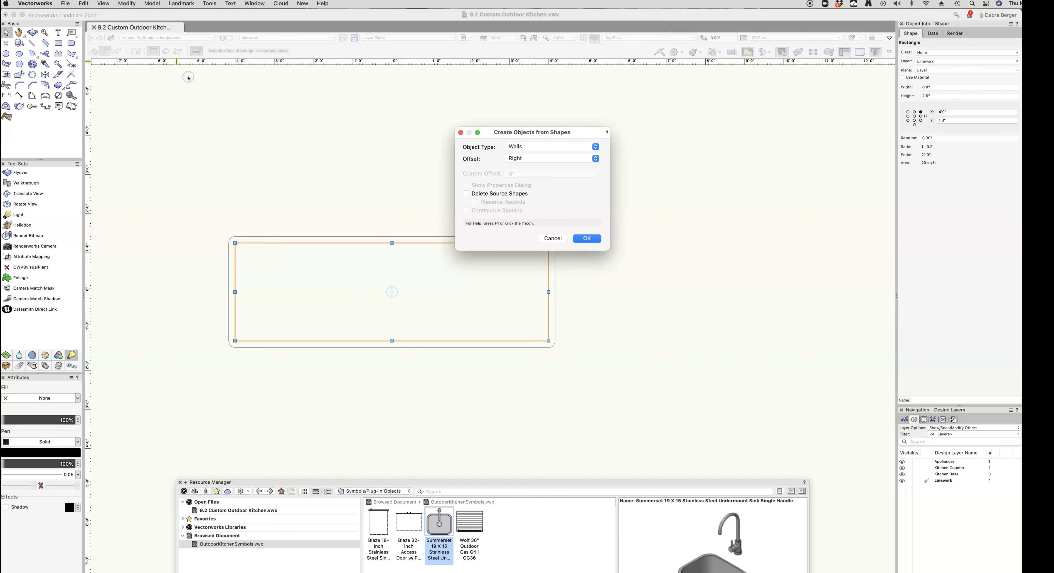
click(529, 159)
click(529, 159)
click(593, 241)
click(587, 238)
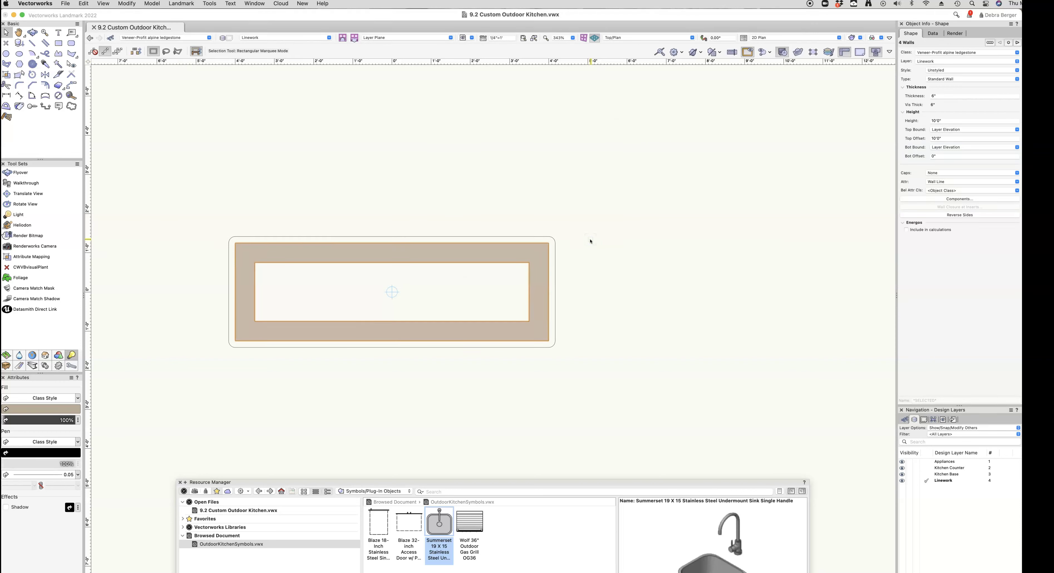
Move the walls to the Kitchen Base layer and set their height to 3'.
click(923, 61)
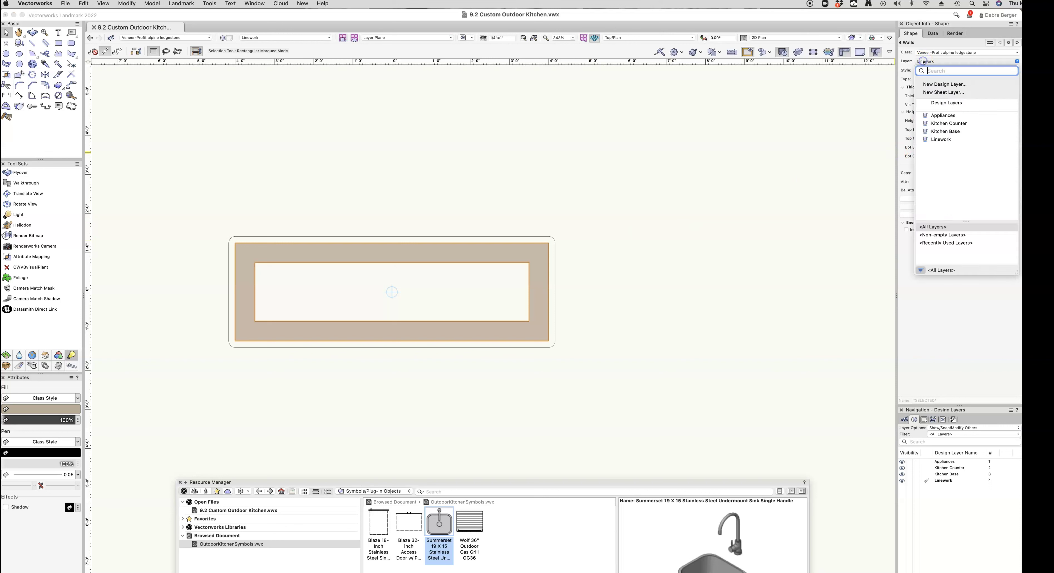
click(945, 131)
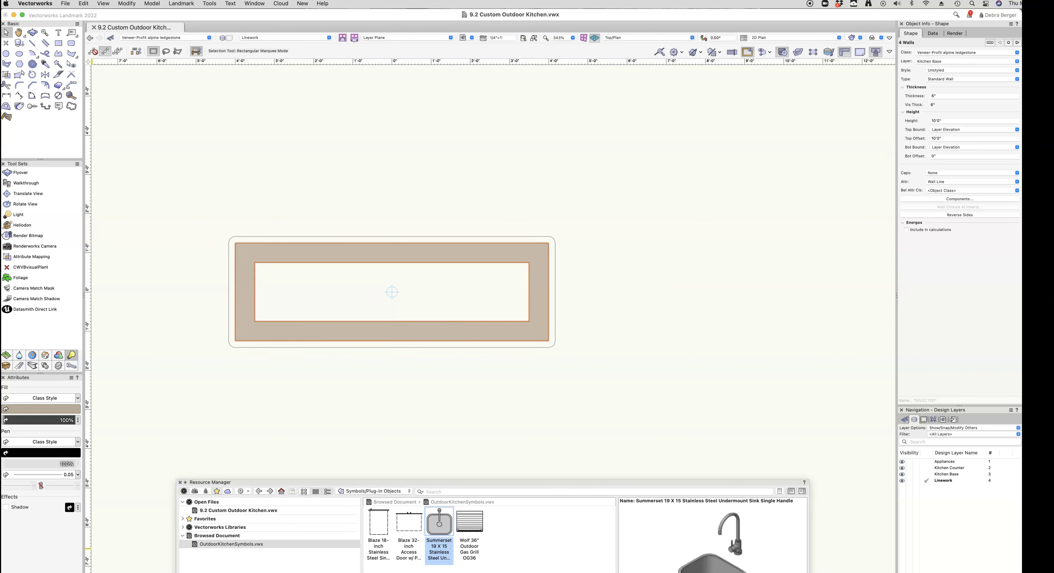
key(alt+p)
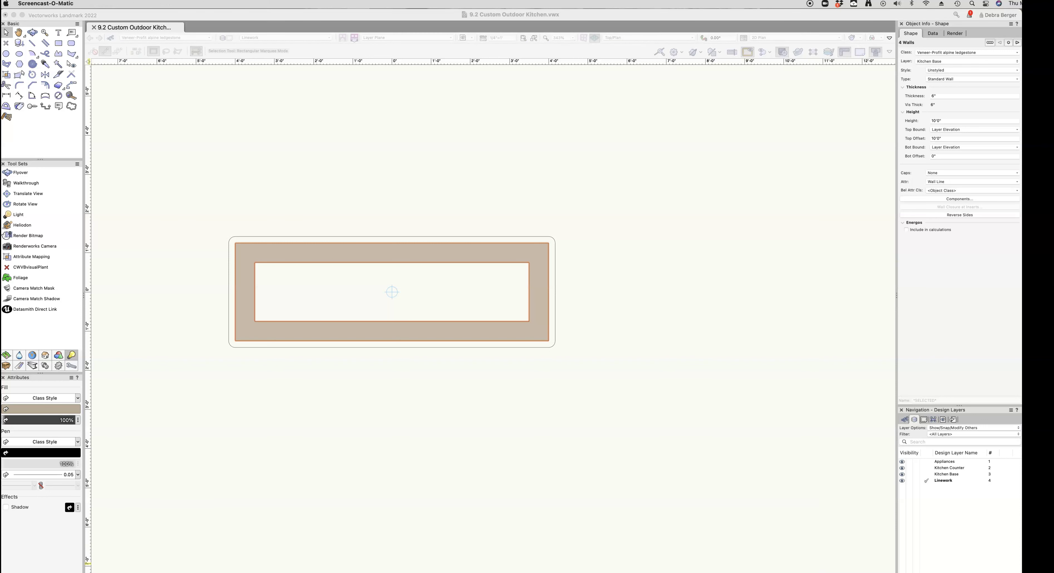
click(947, 121)
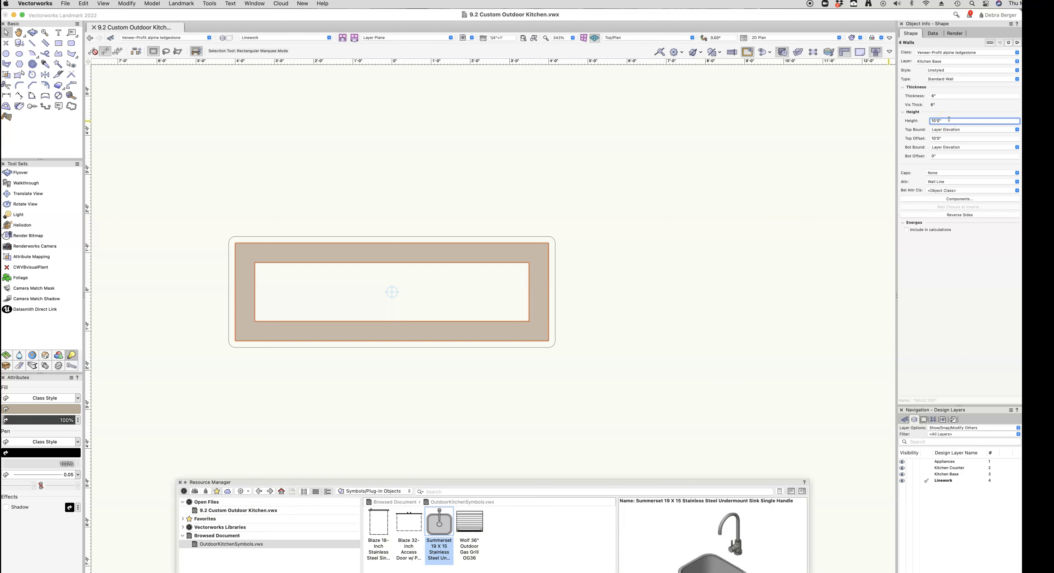
drag(948, 120, 913, 119)
text(3')
key(Return)
Select the counter outline polyline and make Hardscape-Granite the active class.
click(261, 360)
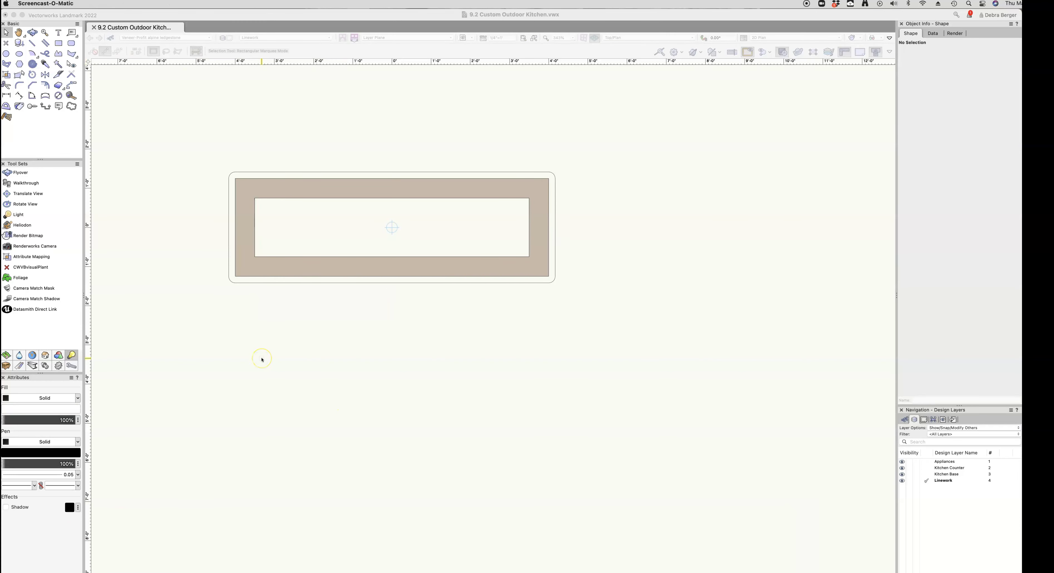
click(259, 362)
click(260, 360)
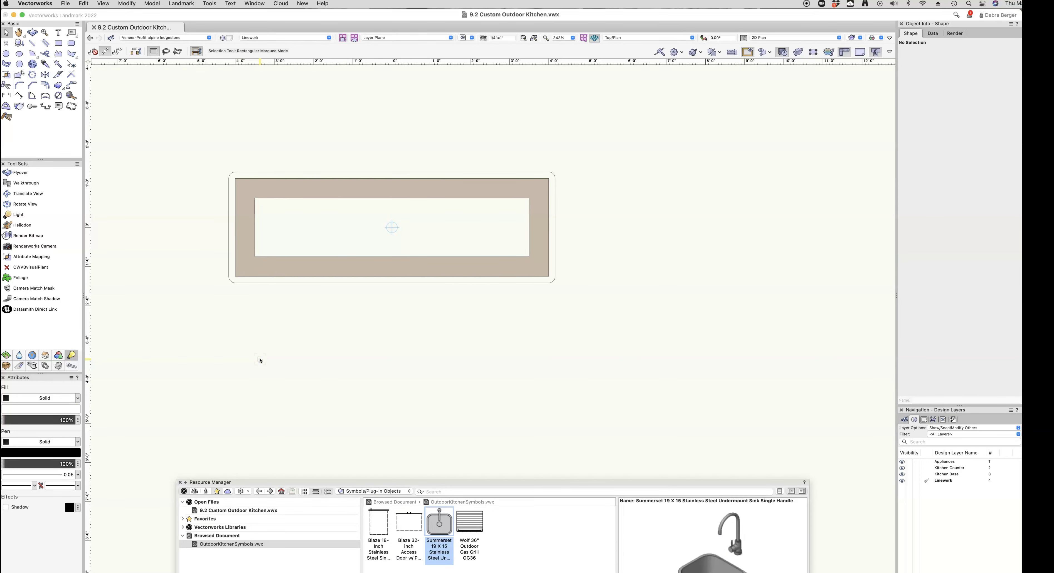
click(348, 172)
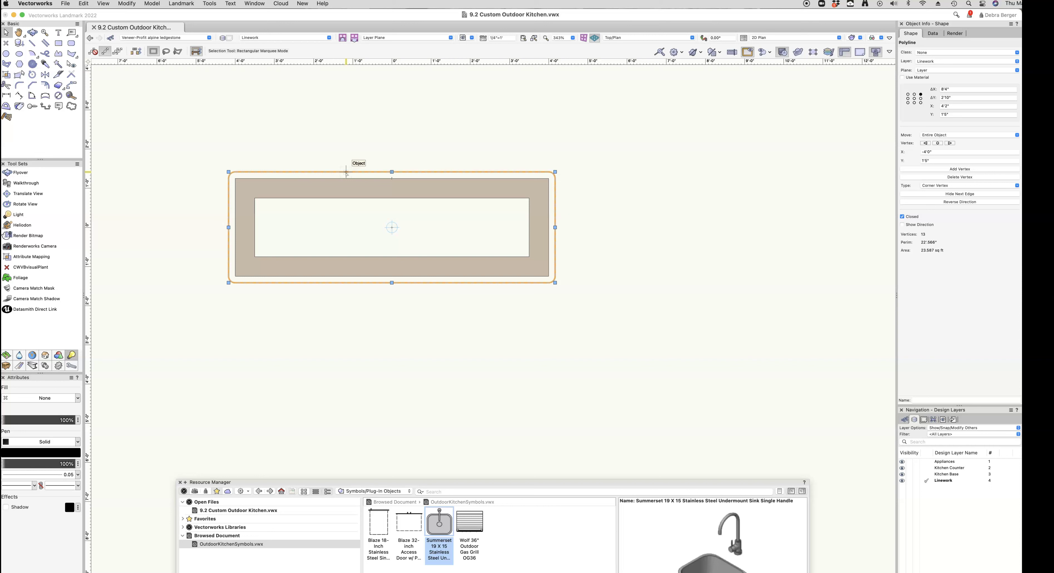
click(164, 37)
click(124, 91)
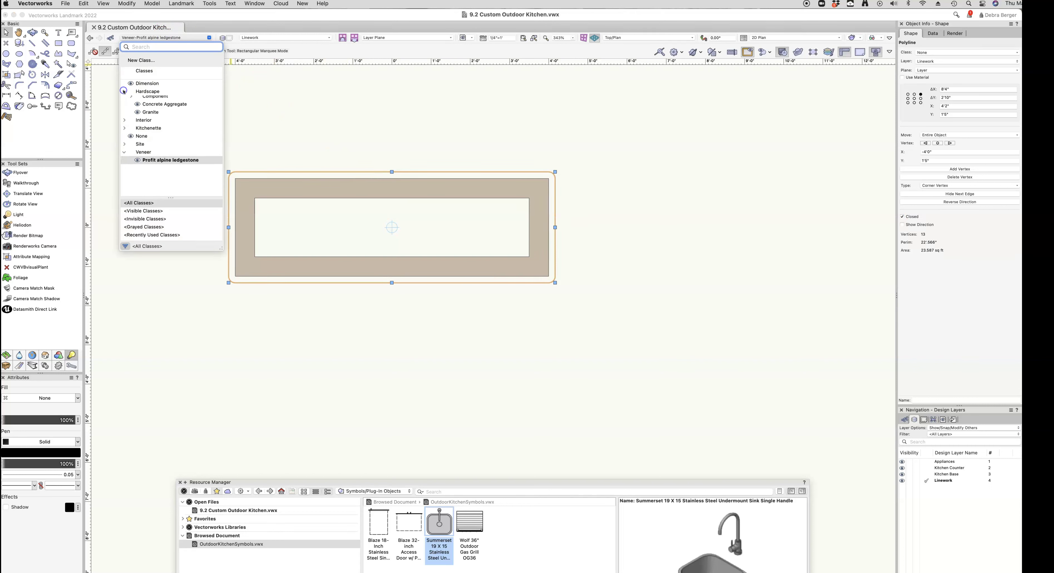
click(150, 115)
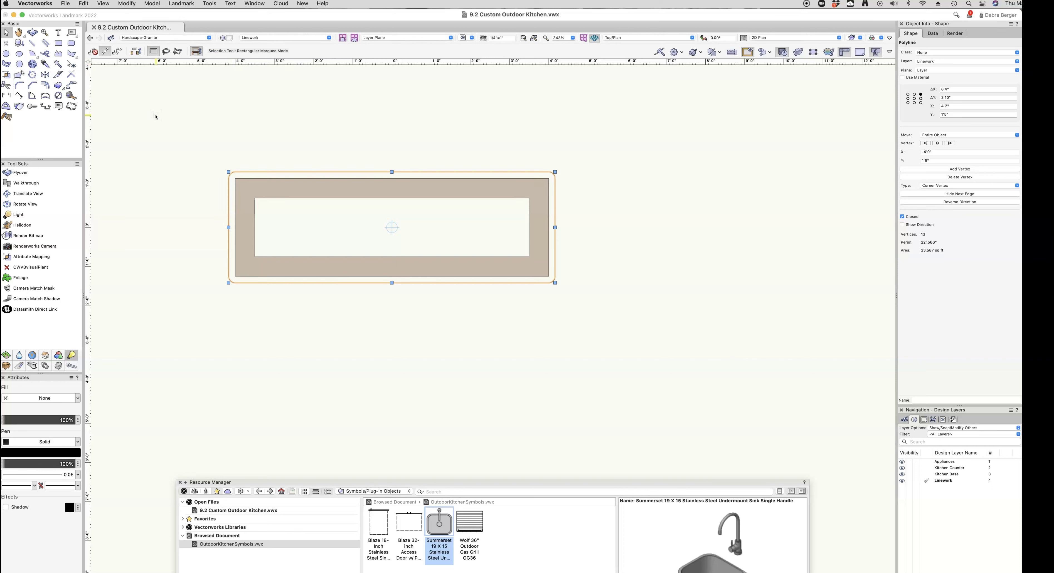
Give the counter outline a solid fill and open Create Objects from Shapes.
click(67, 397)
click(59, 410)
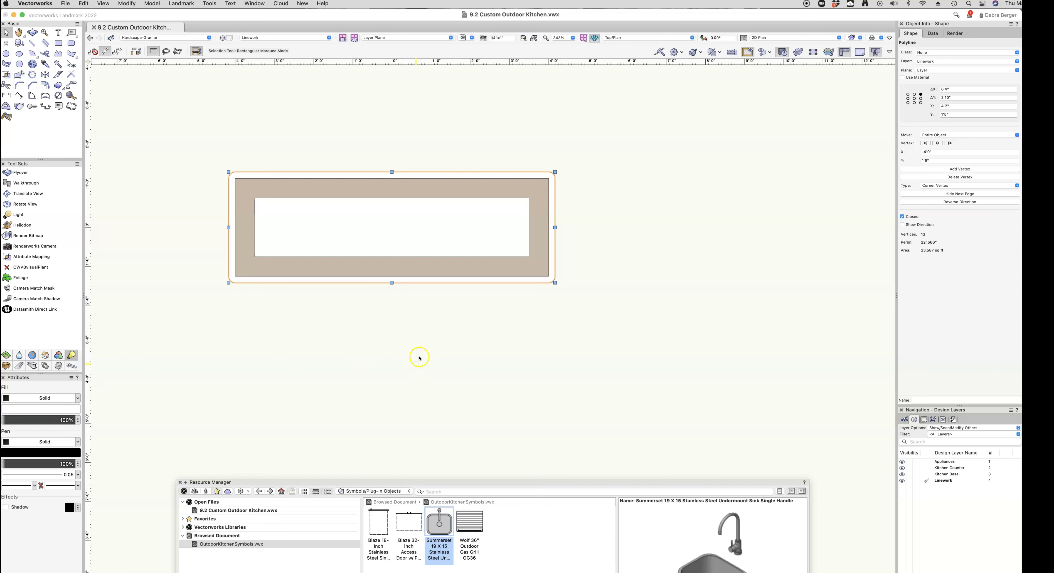
click(180, 4)
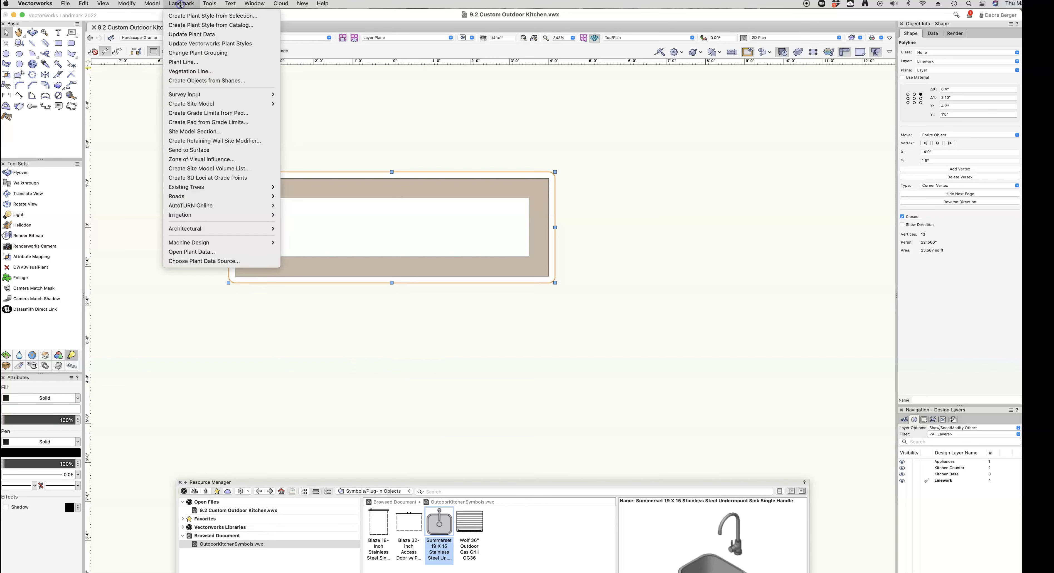
click(207, 80)
Choose Hardscape as the object type, showing its 2D preferences before creation.
click(535, 146)
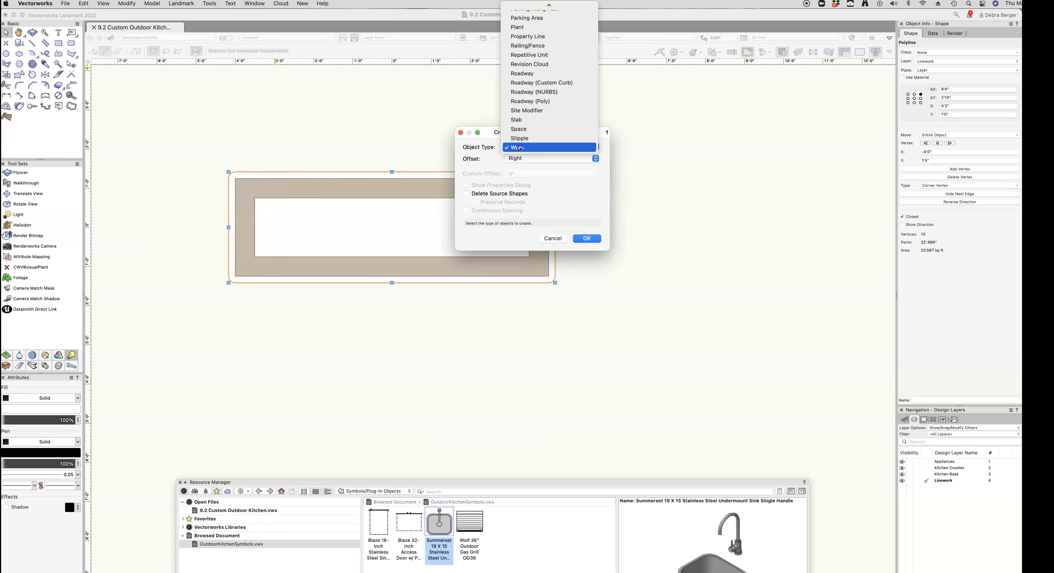
scroll(536, 105, up, 5)
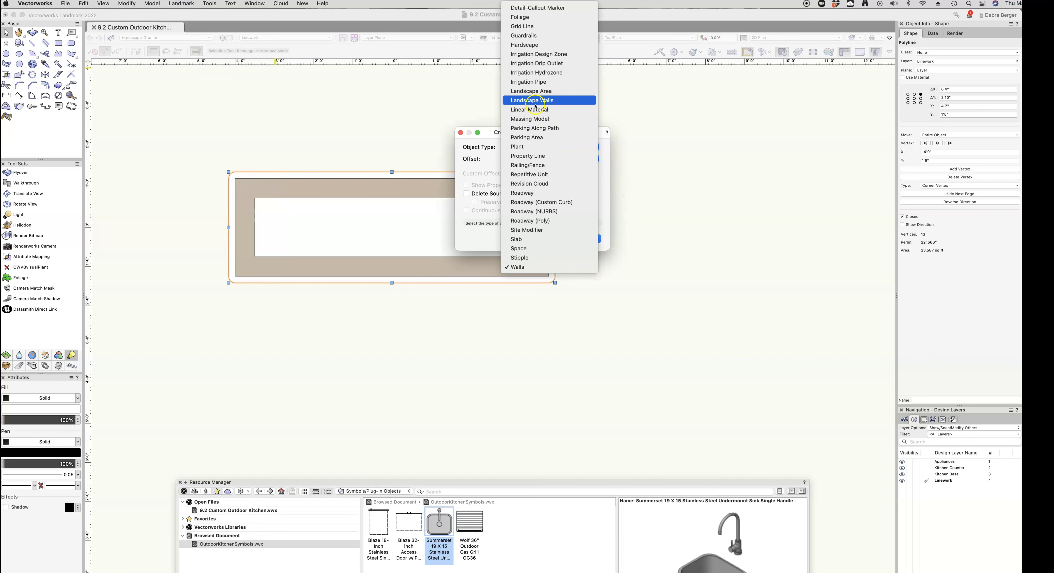
click(527, 45)
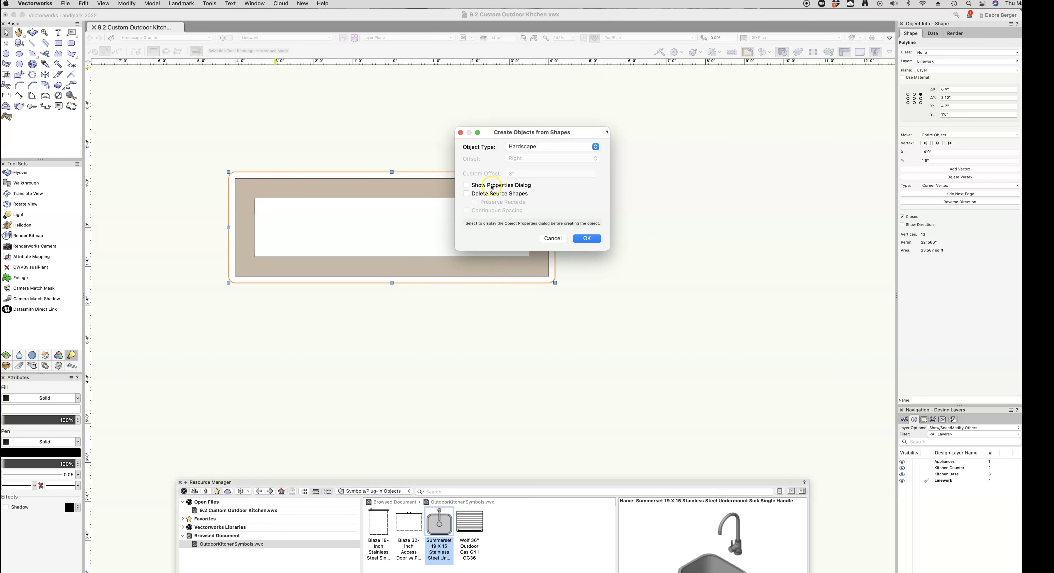
click(500, 185)
click(587, 238)
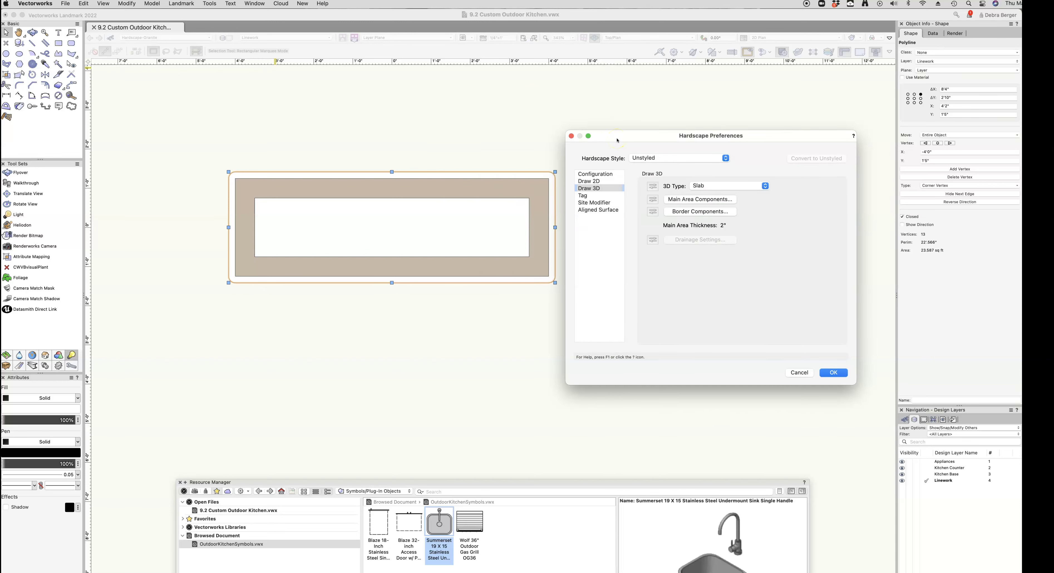
click(600, 174)
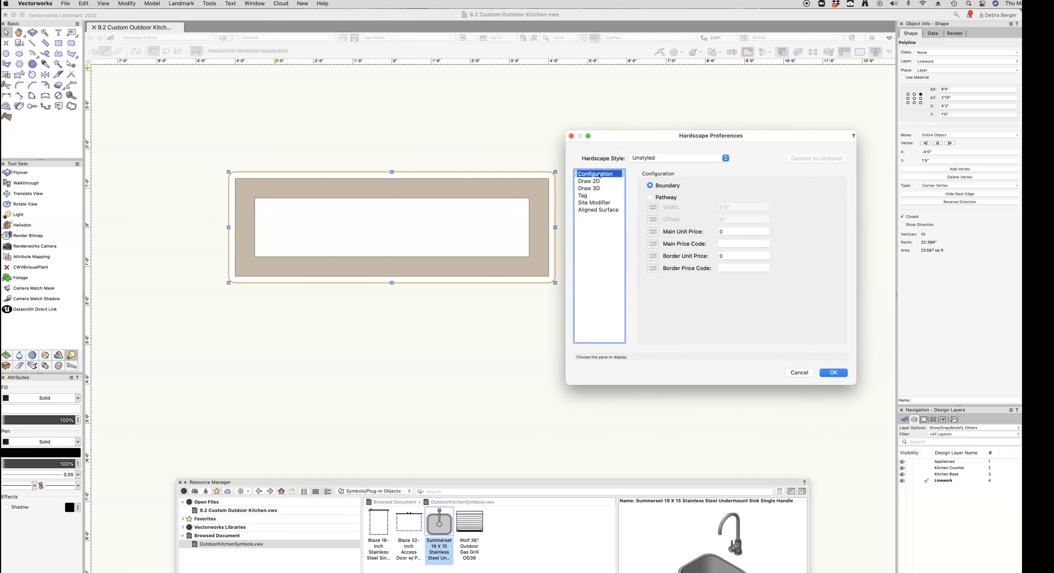
click(598, 181)
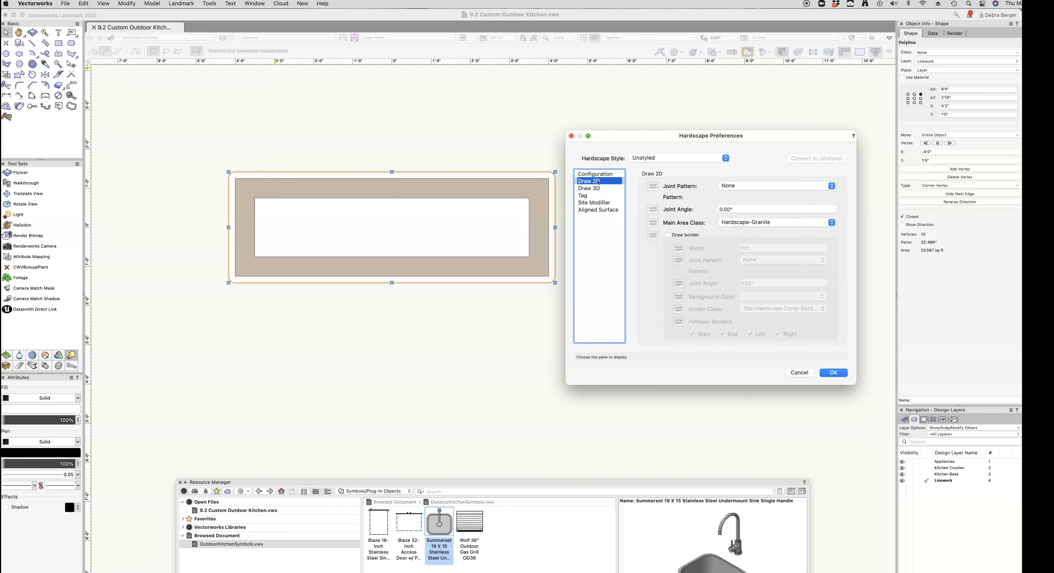
Set the hardscape's 2D main area class to Hardscape-Granite.
click(761, 222)
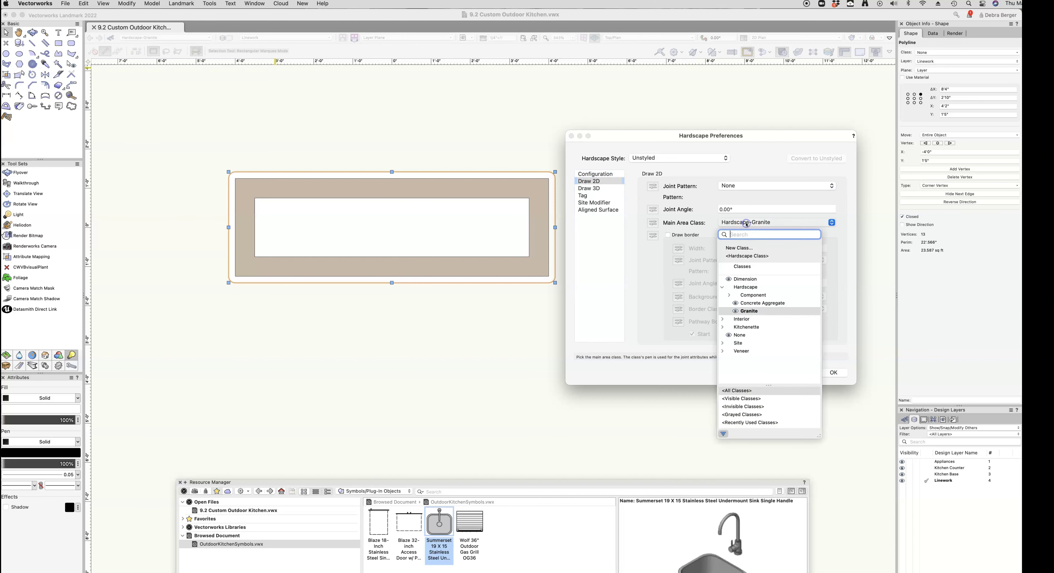
click(752, 312)
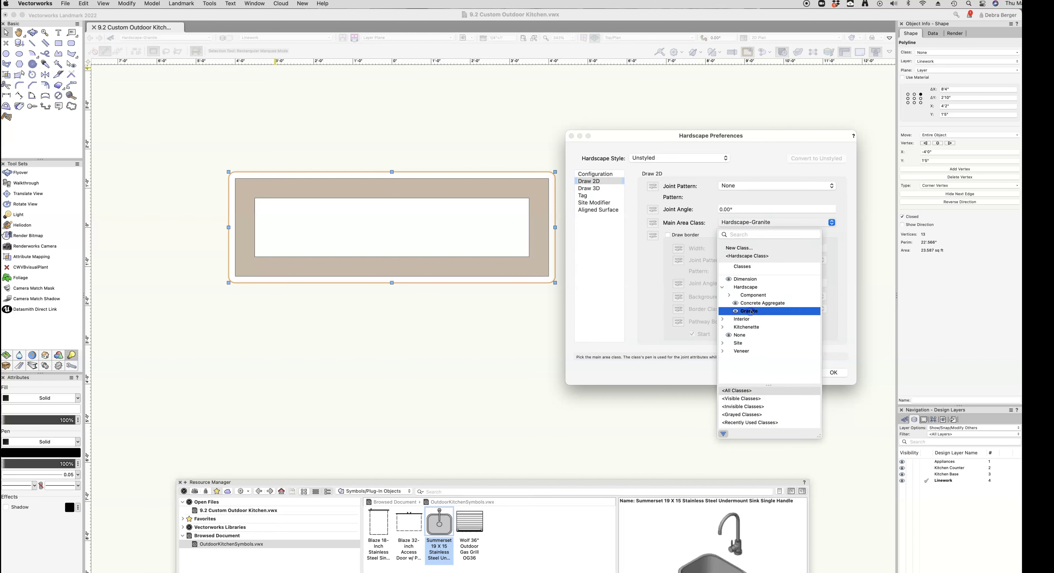
click(664, 271)
click(757, 222)
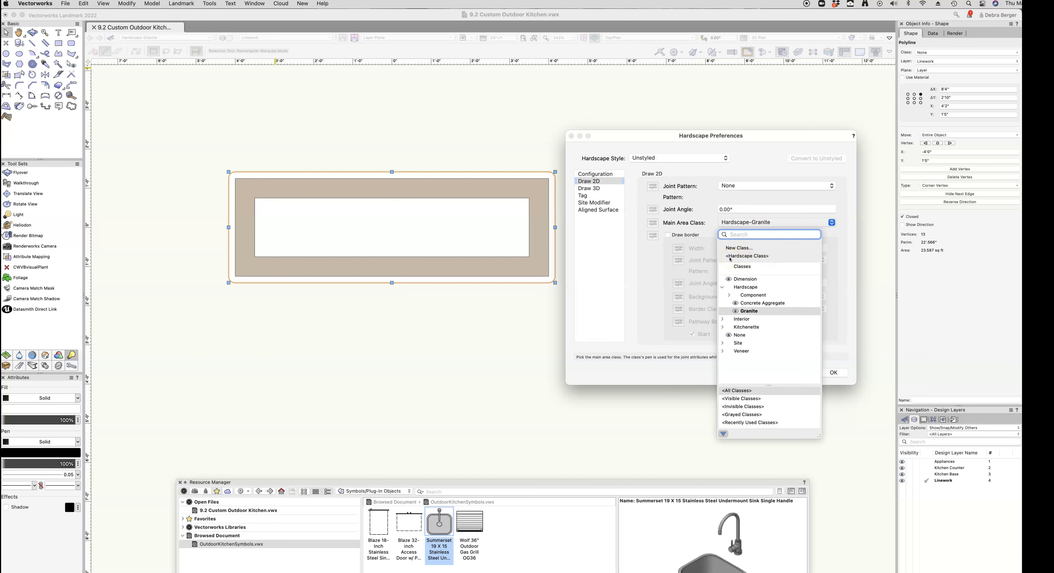
click(762, 257)
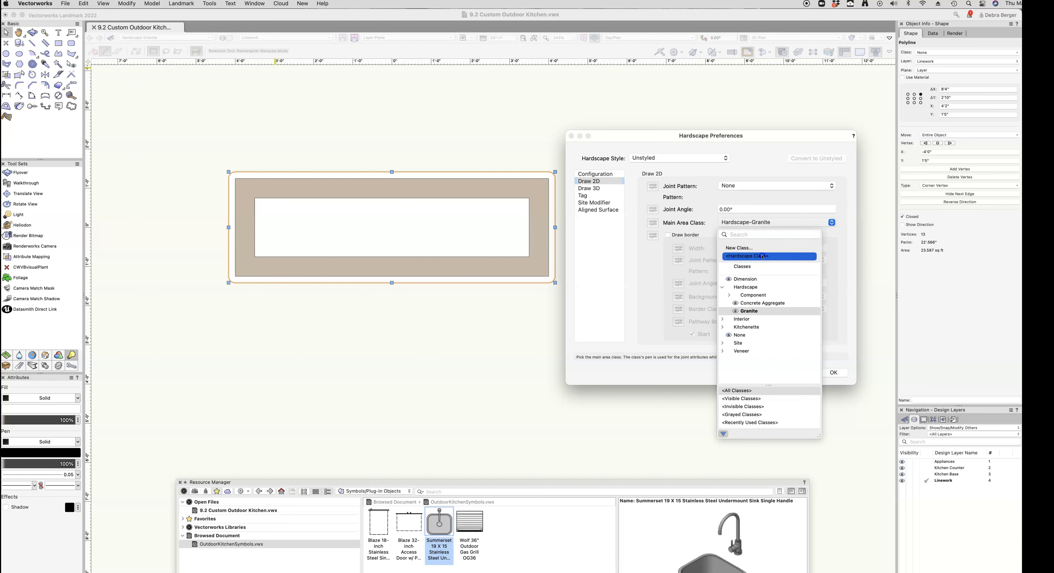
click(749, 224)
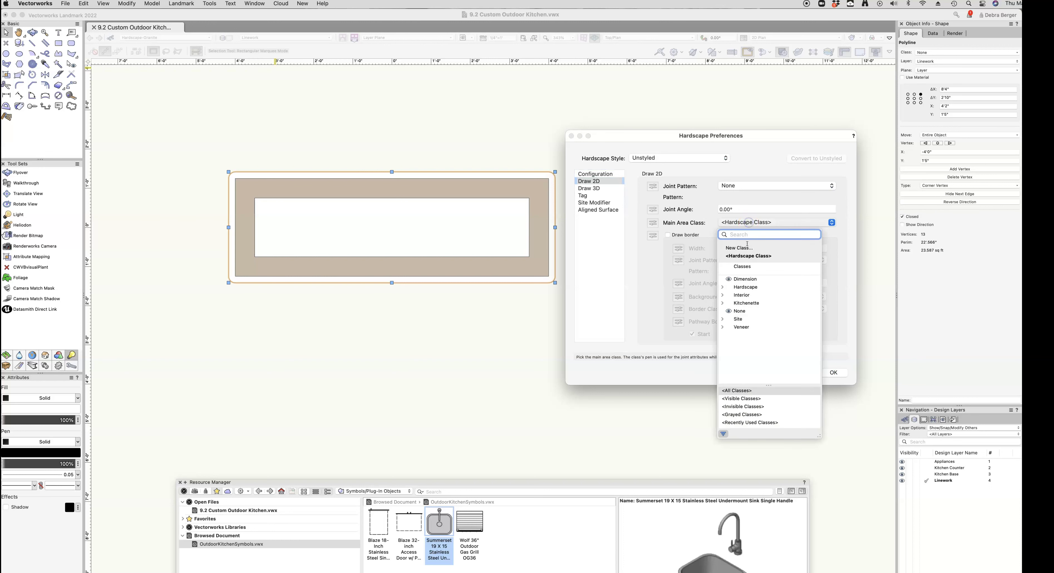
click(722, 287)
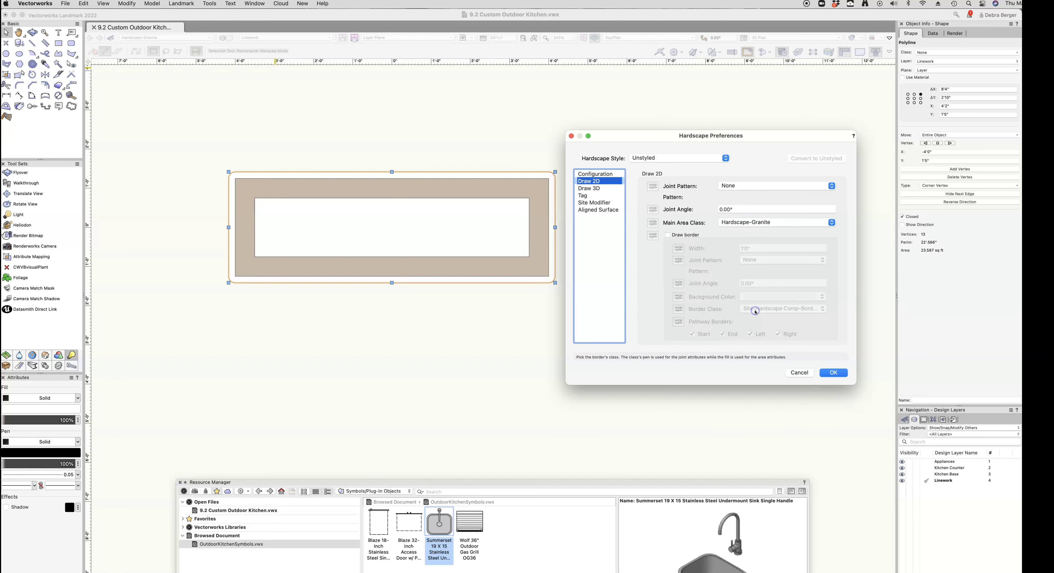
click(753, 311)
Keep Slab as the 3D type and bring up the main area components.
click(595, 190)
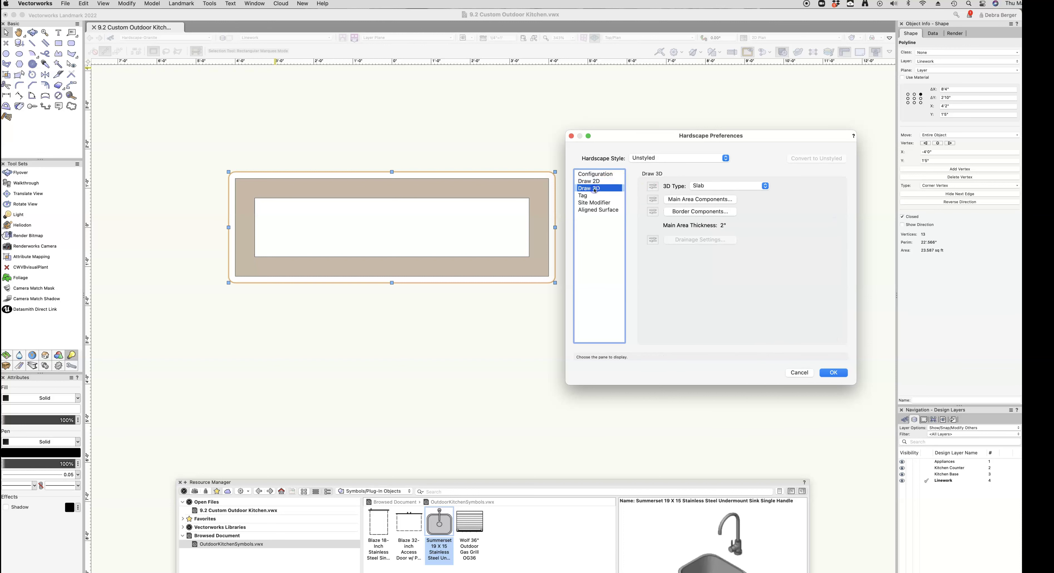
click(711, 189)
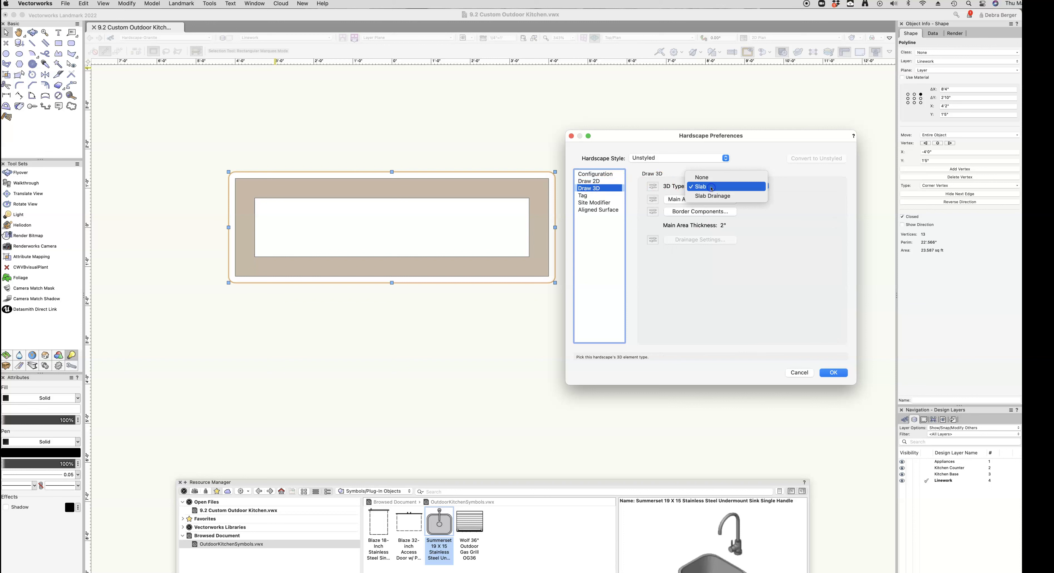
click(712, 188)
click(700, 200)
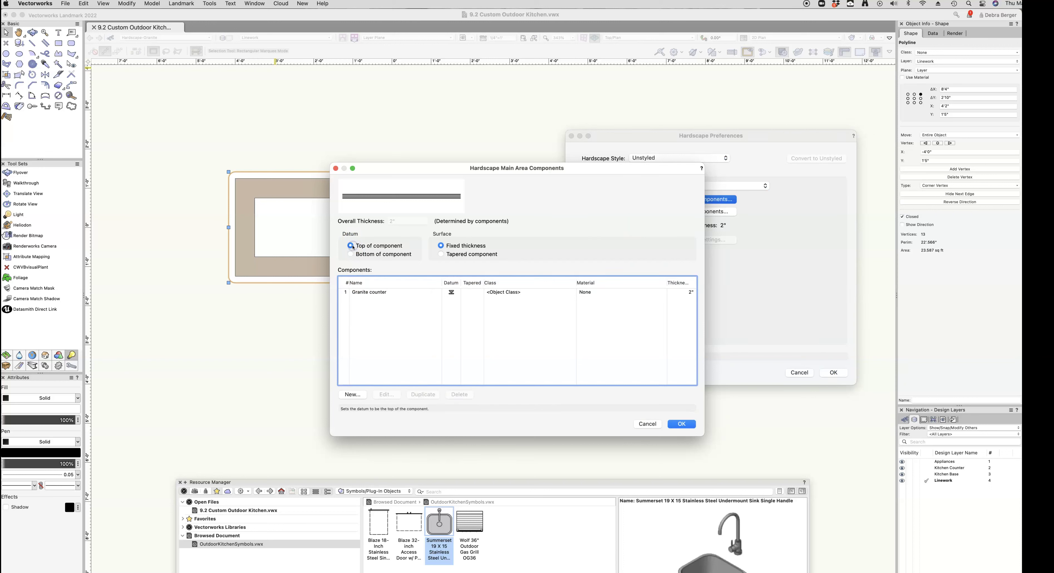
Set the Granite counter component's texture to Class Texture.
click(369, 292)
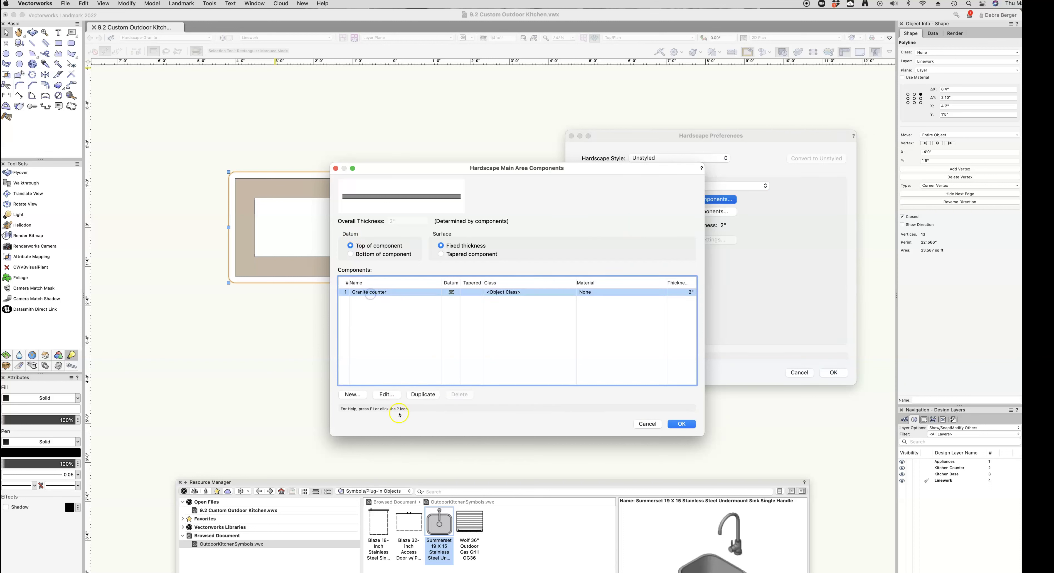
click(392, 394)
click(496, 133)
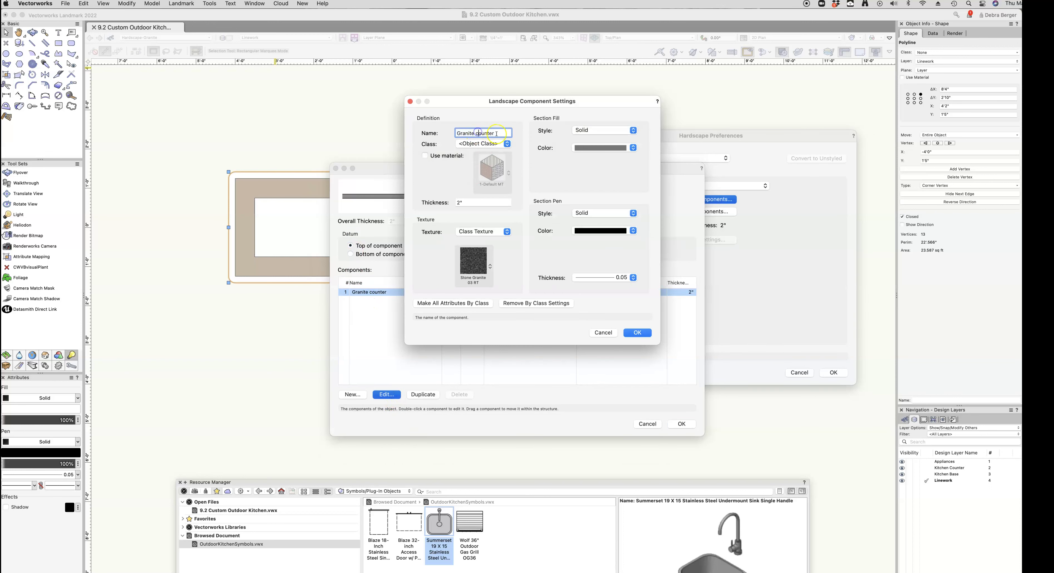
key(Tab)
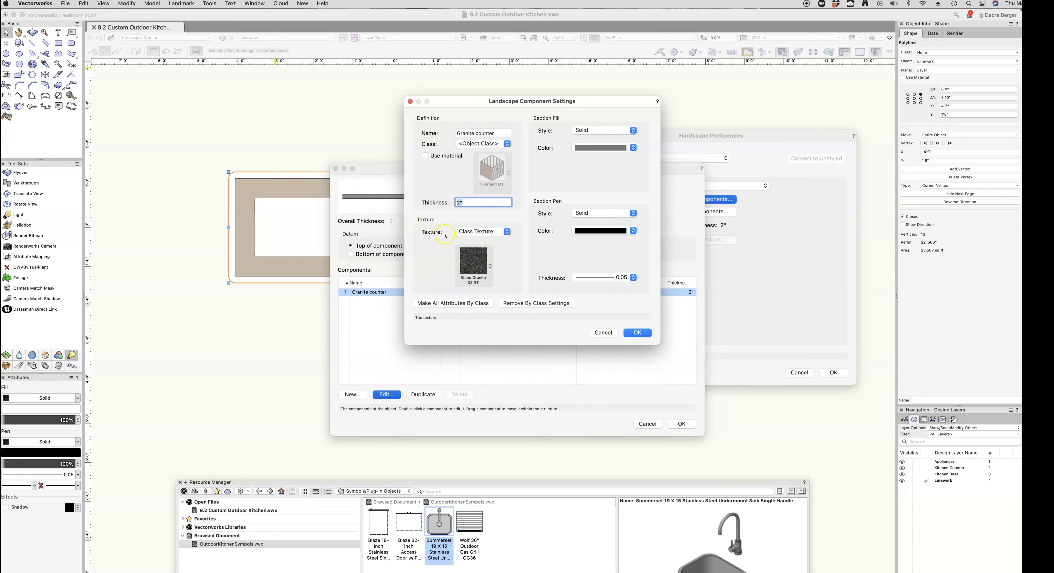
click(482, 232)
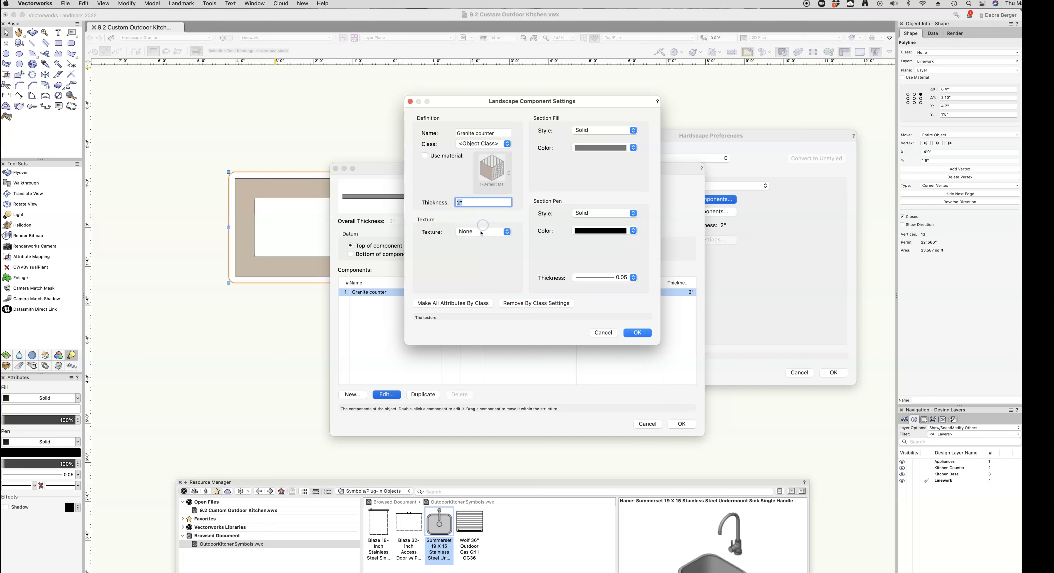
click(481, 232)
click(479, 240)
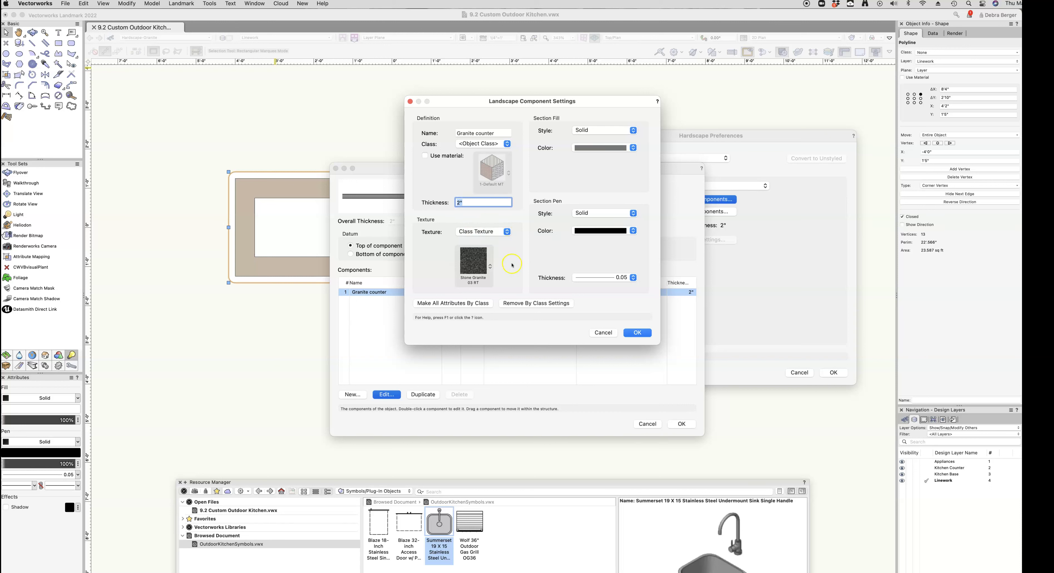
Keep the component's solid section fill and accept its settings.
click(593, 132)
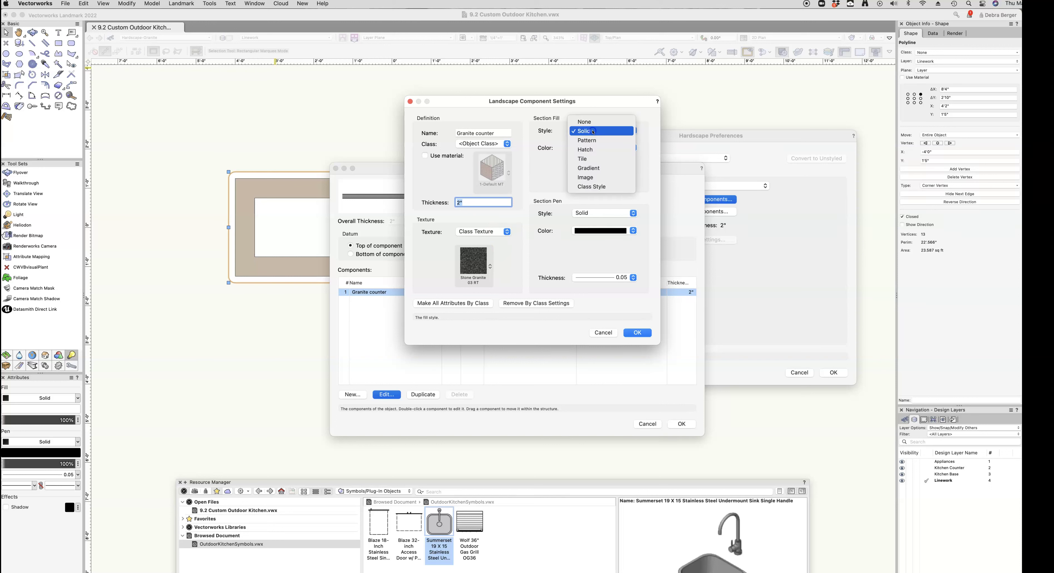
click(593, 131)
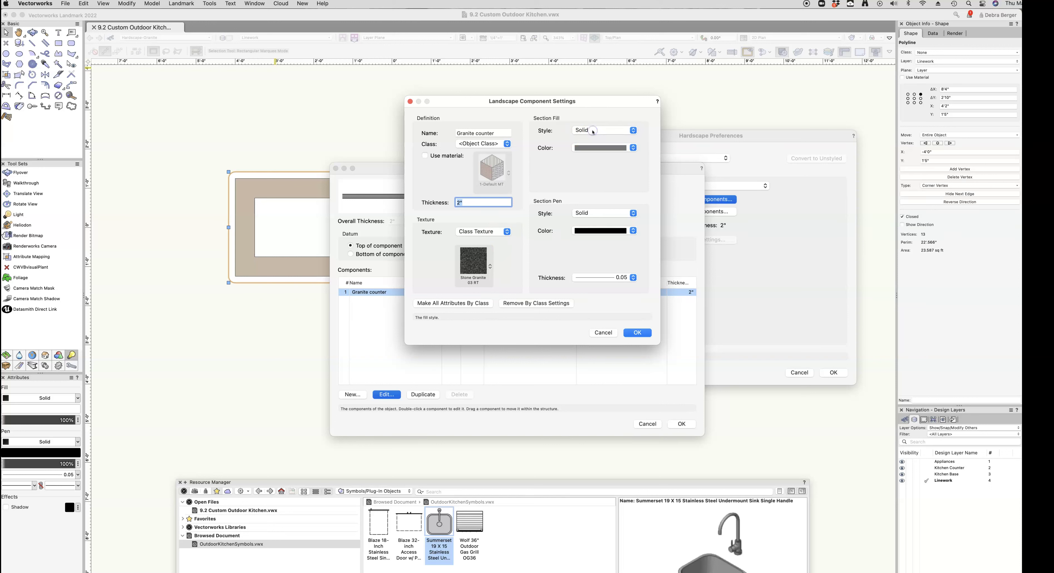
click(591, 148)
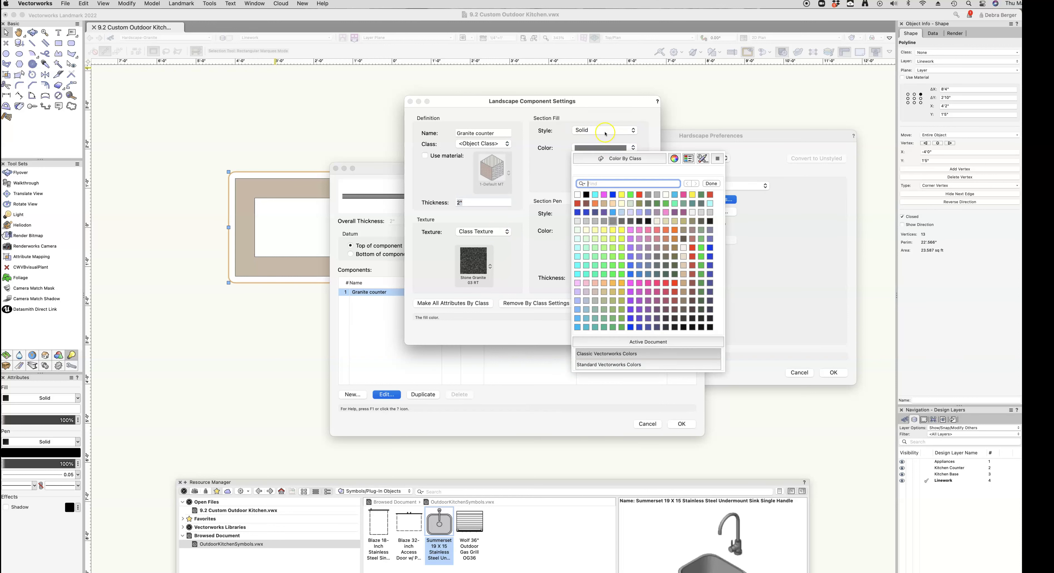
click(639, 145)
click(637, 332)
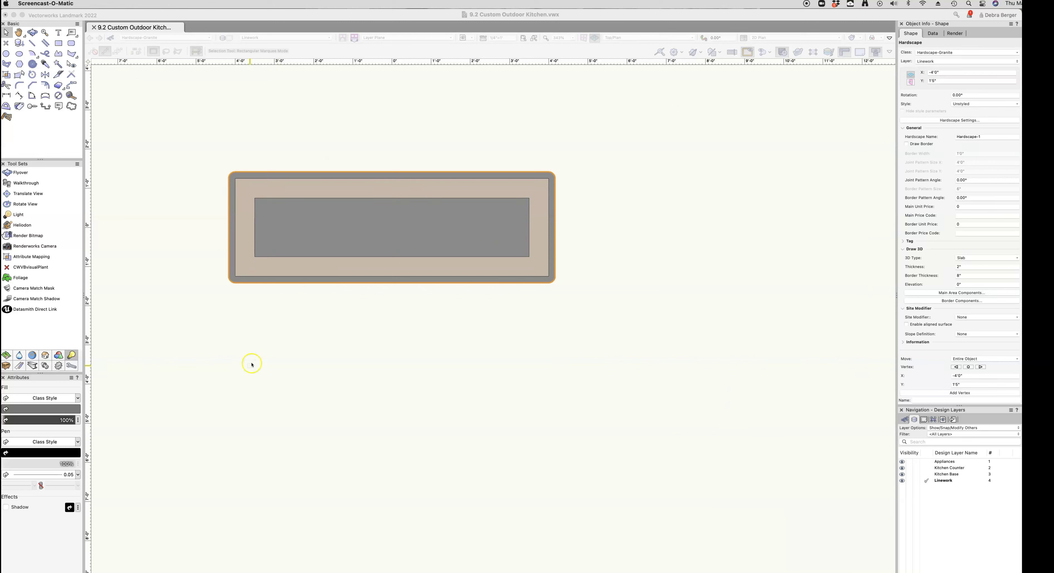
Put the granite slab on the Kitchen Counter layer and raise it 3'2" with Move 3D.
click(942, 63)
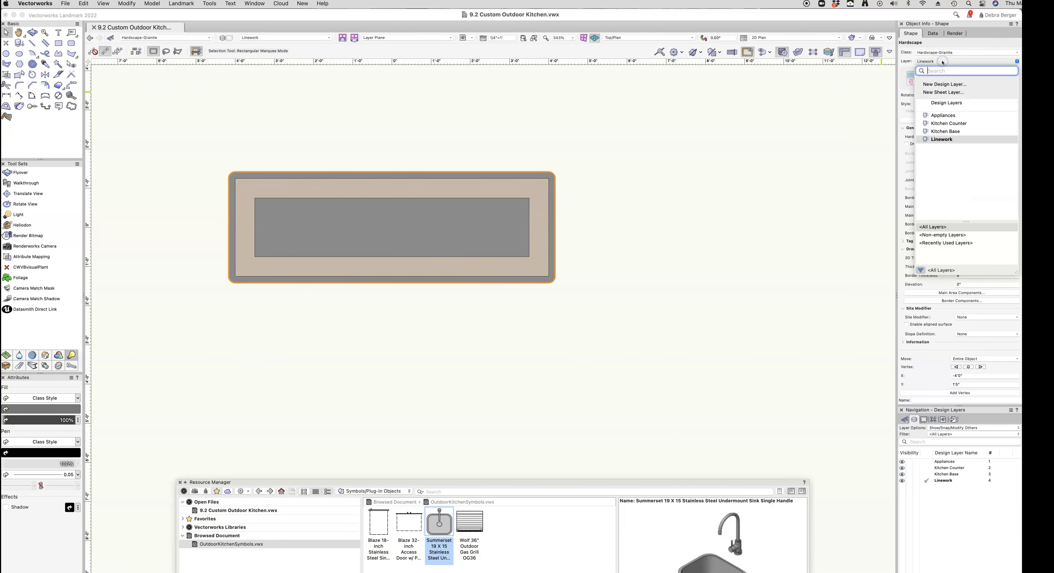
click(954, 124)
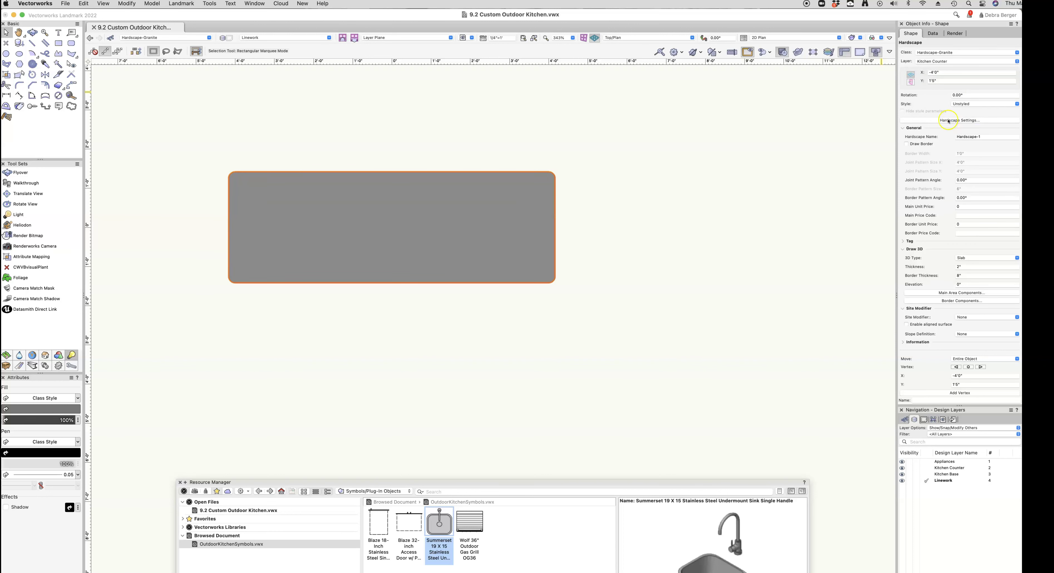
click(126, 5)
mouse_move(160, 15)
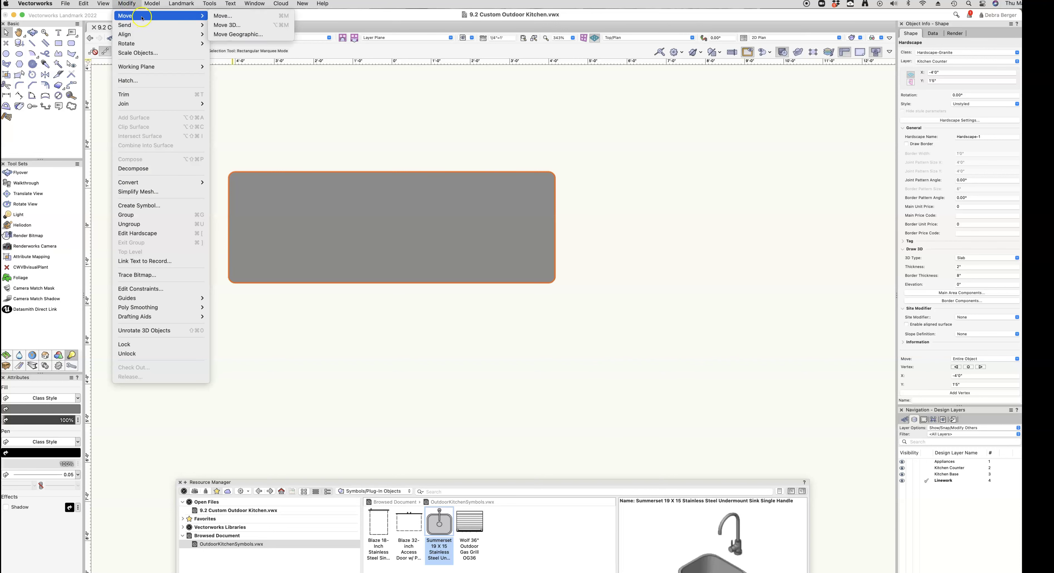
click(257, 26)
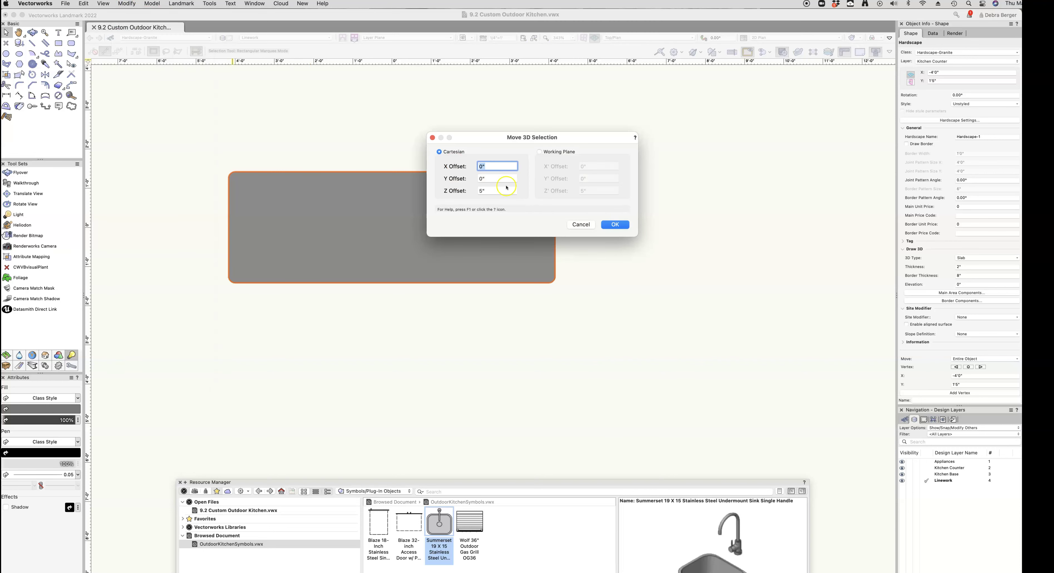
click(502, 191)
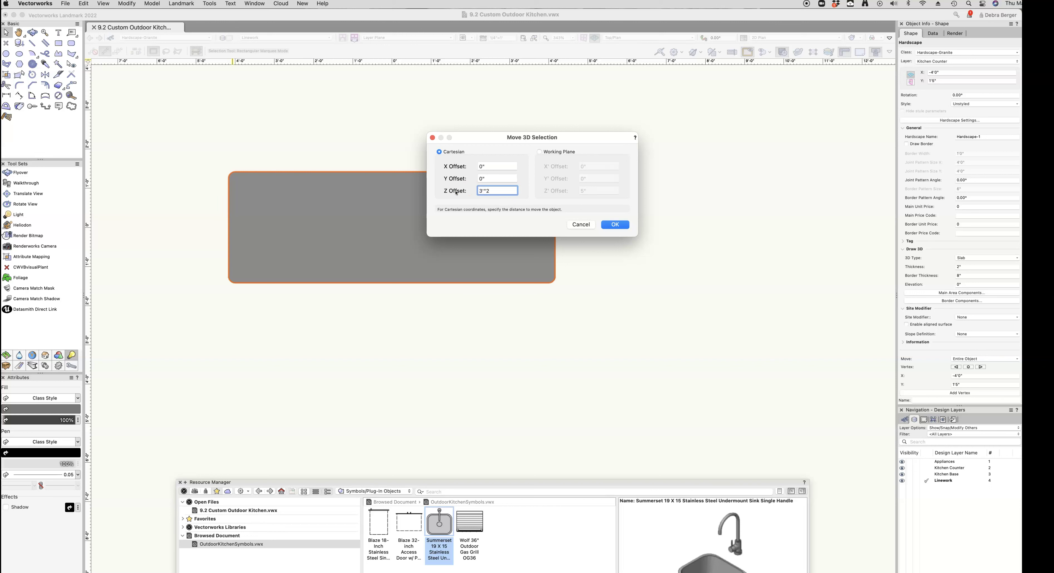
click(495, 191)
click(615, 224)
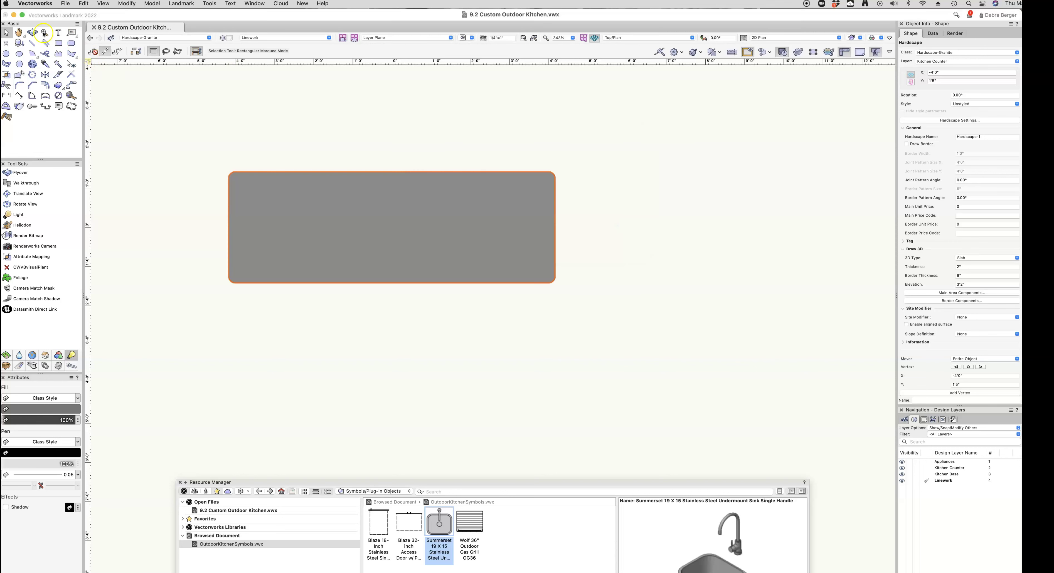
Orbit into 3D to check the raised counter, then return to Top/Plan view.
click(34, 35)
drag(327, 325, 349, 272)
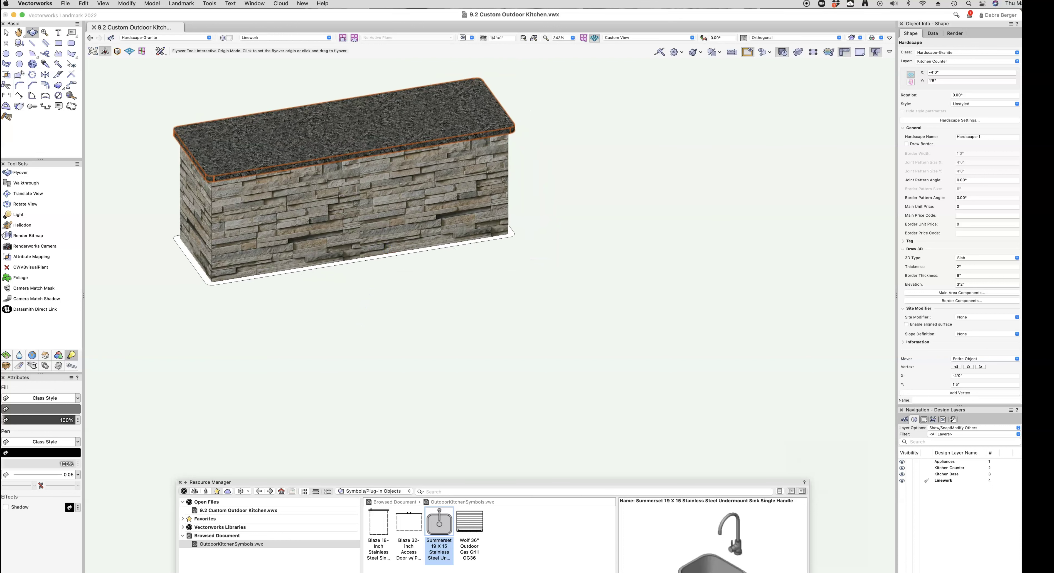
click(316, 336)
click(637, 37)
click(622, 46)
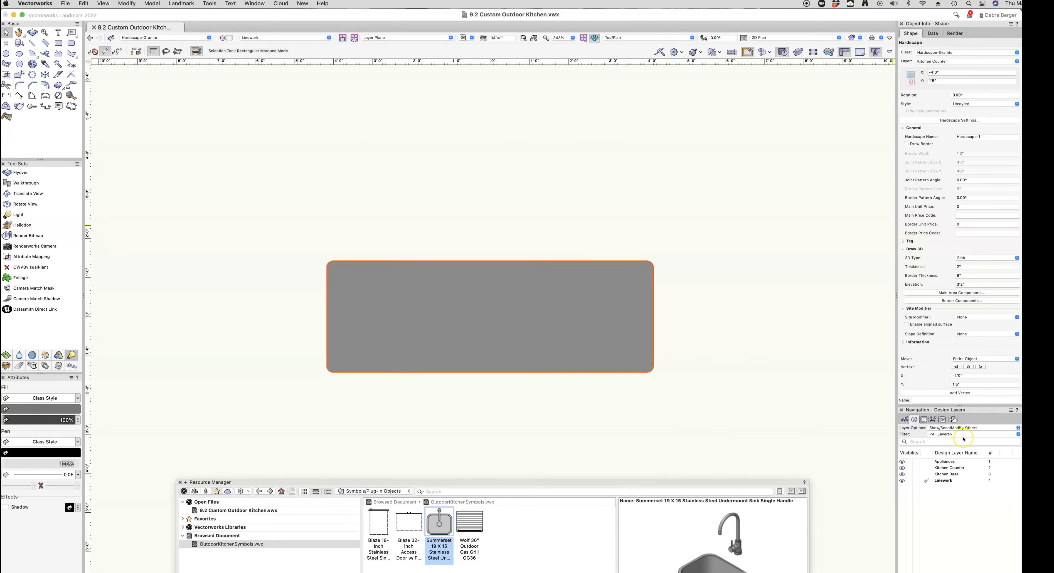
Make Appliances the active layer and place the Wolf 36" Outdoor Gas Grill OG36 on the counter.
click(924, 462)
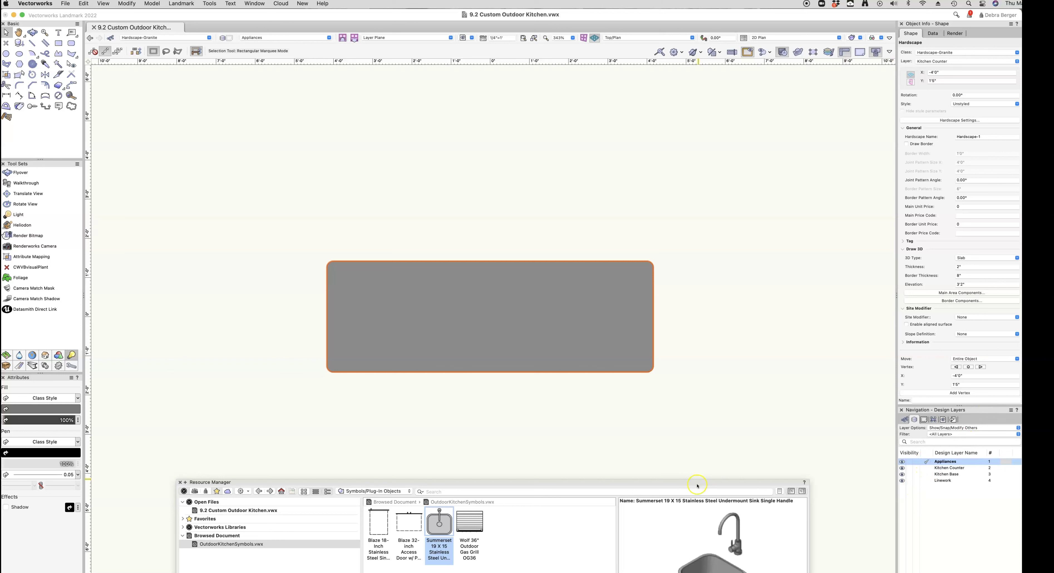
drag(699, 482, 698, 411)
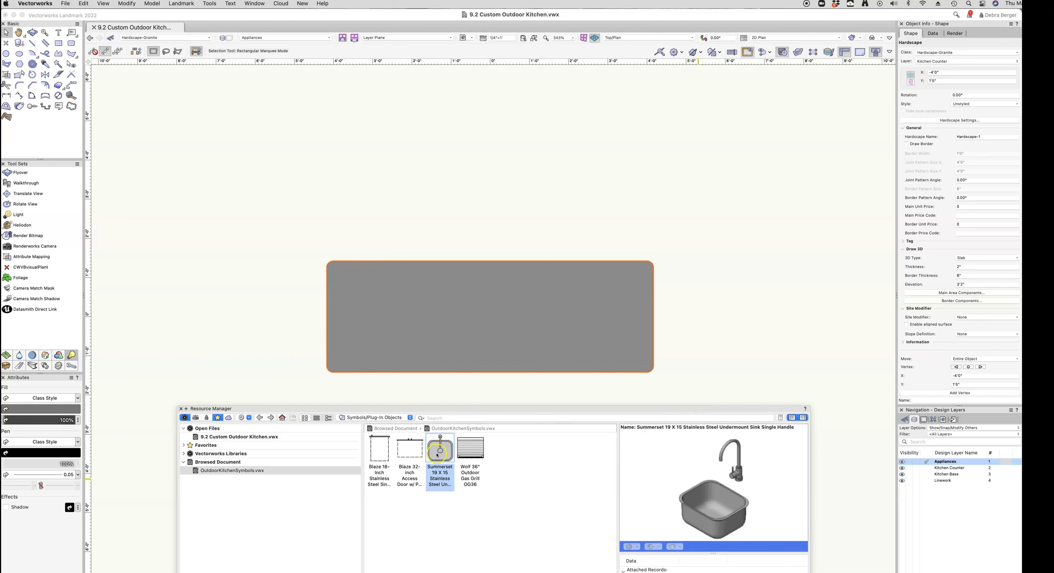
click(477, 446)
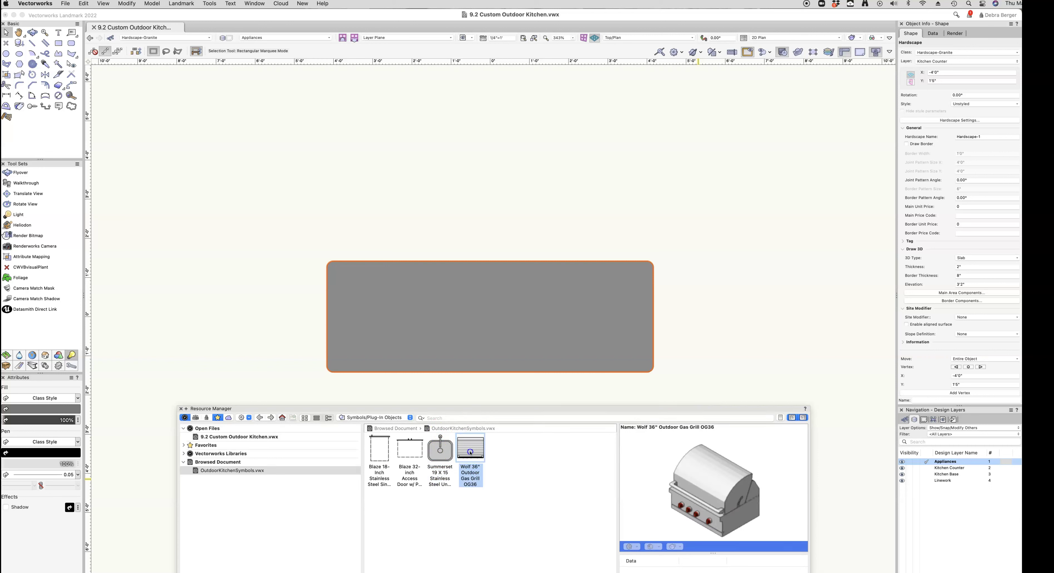
drag(470, 452, 402, 371)
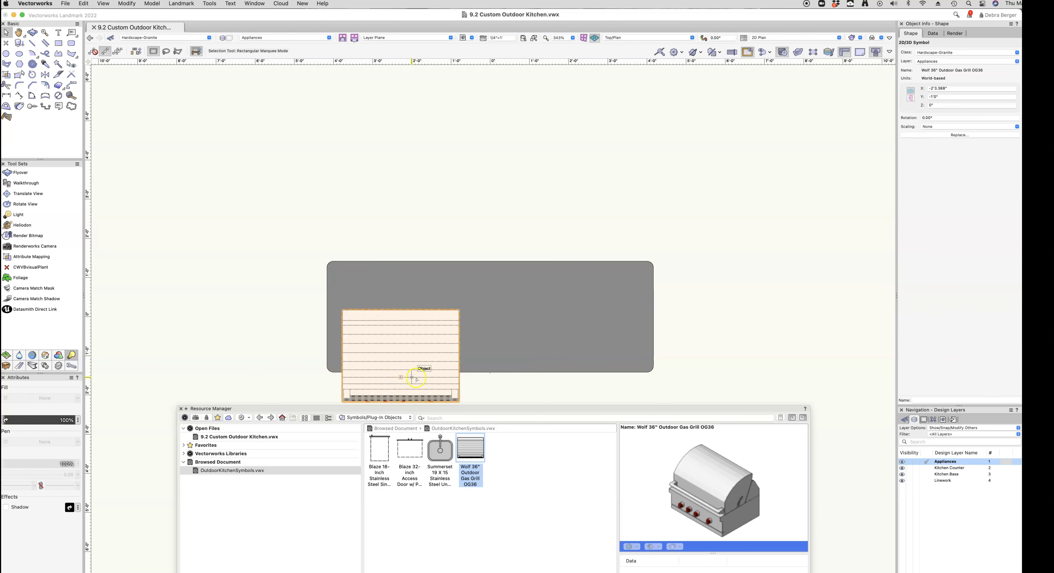
Slide the grill right along the counter until it sits near the right end.
drag(482, 408, 482, 486)
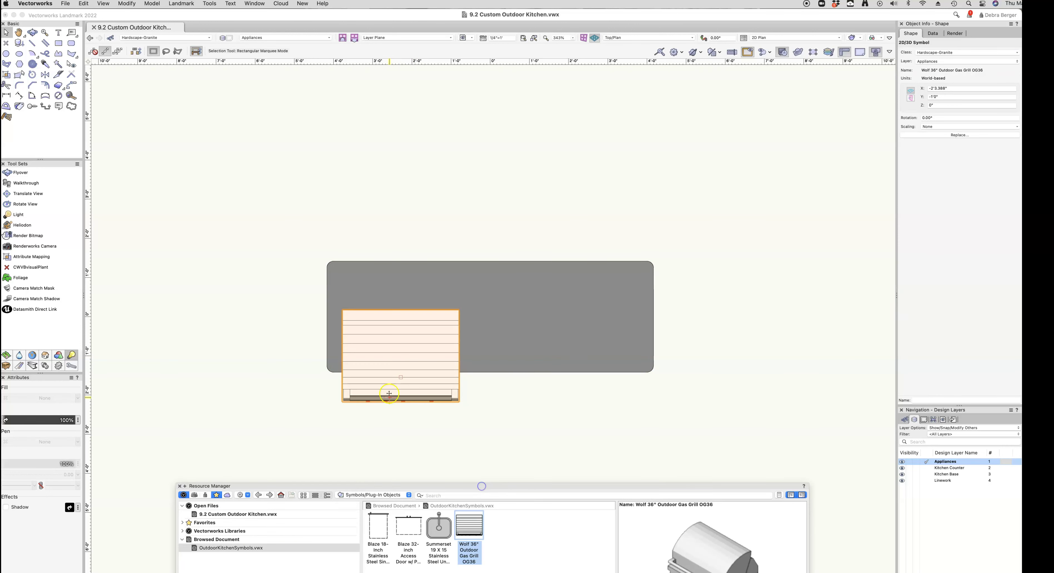
scroll(388, 393, up, 3)
scroll(389, 393, up, 2)
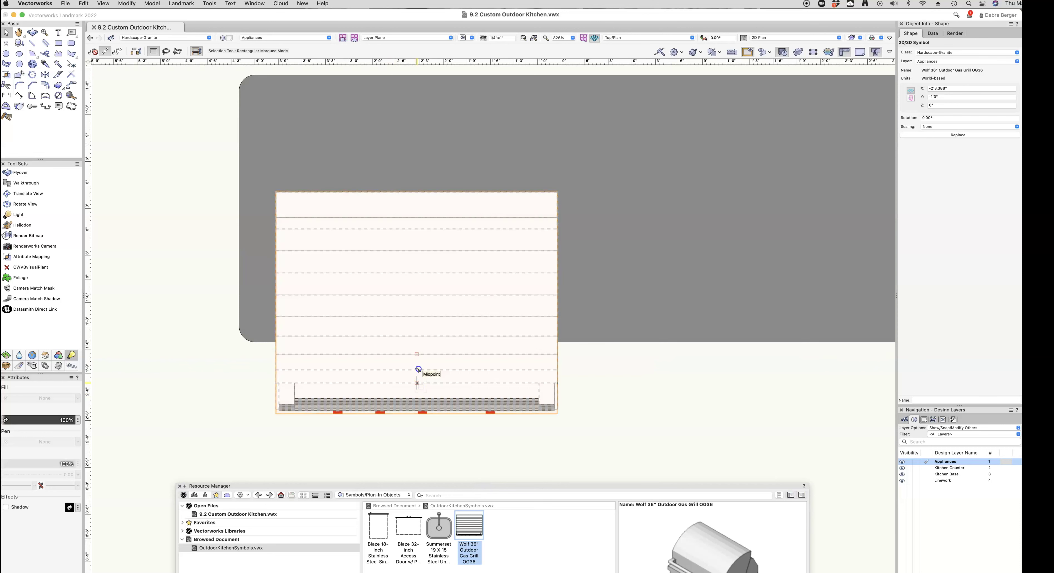
drag(416, 369, 417, 327)
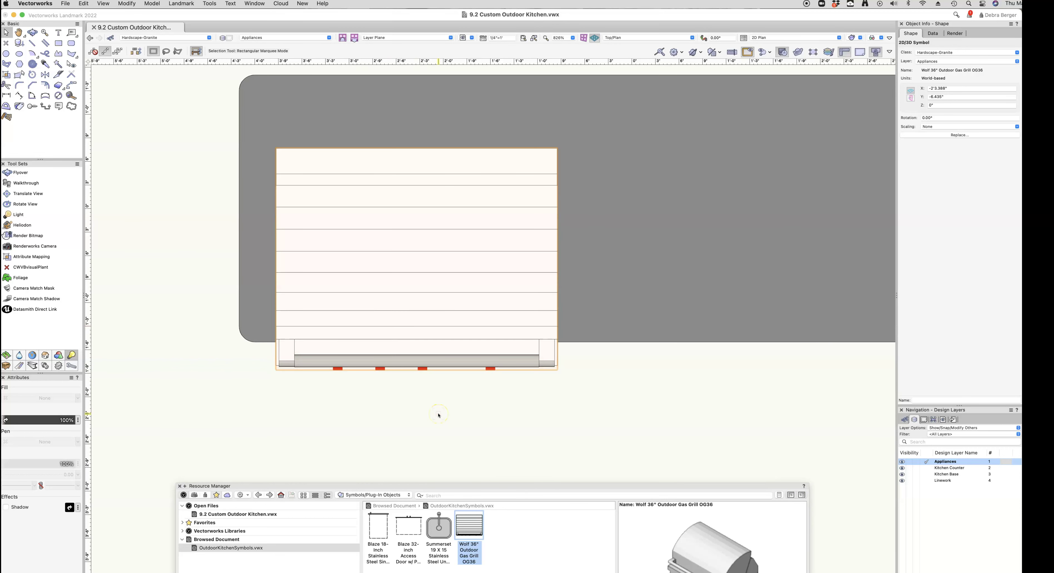
drag(414, 229, 624, 241)
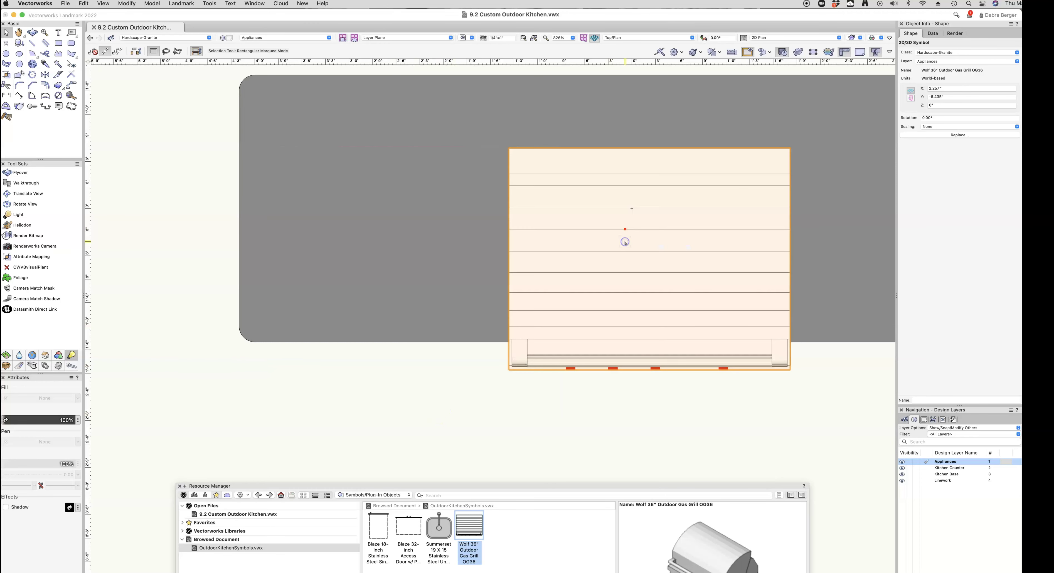
scroll(577, 383, down, 5)
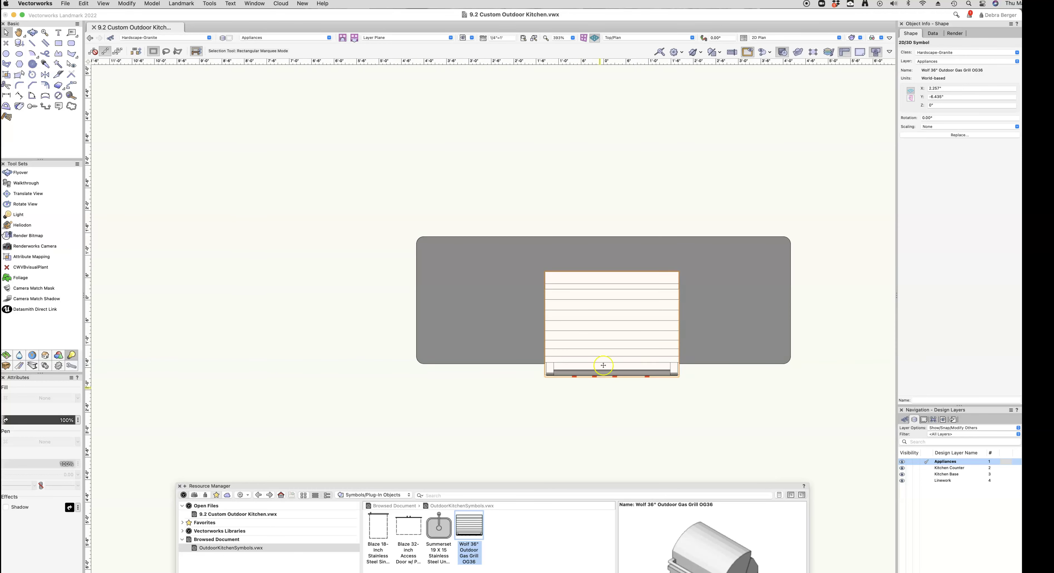
drag(611, 352, 551, 377)
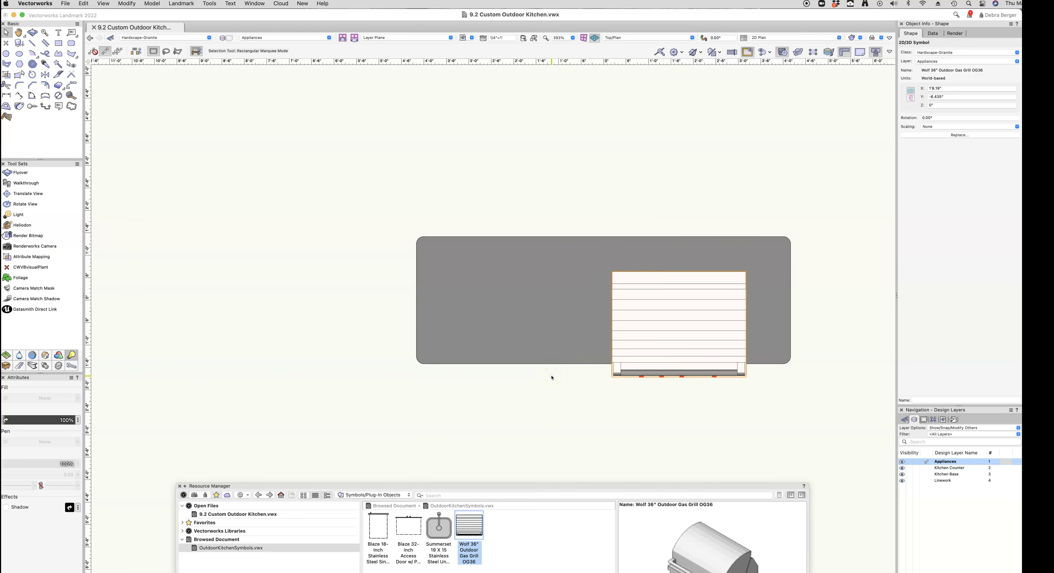
In Front view, lift the grill 2'2.143" onto the counter top with Move by Points.
click(32, 32)
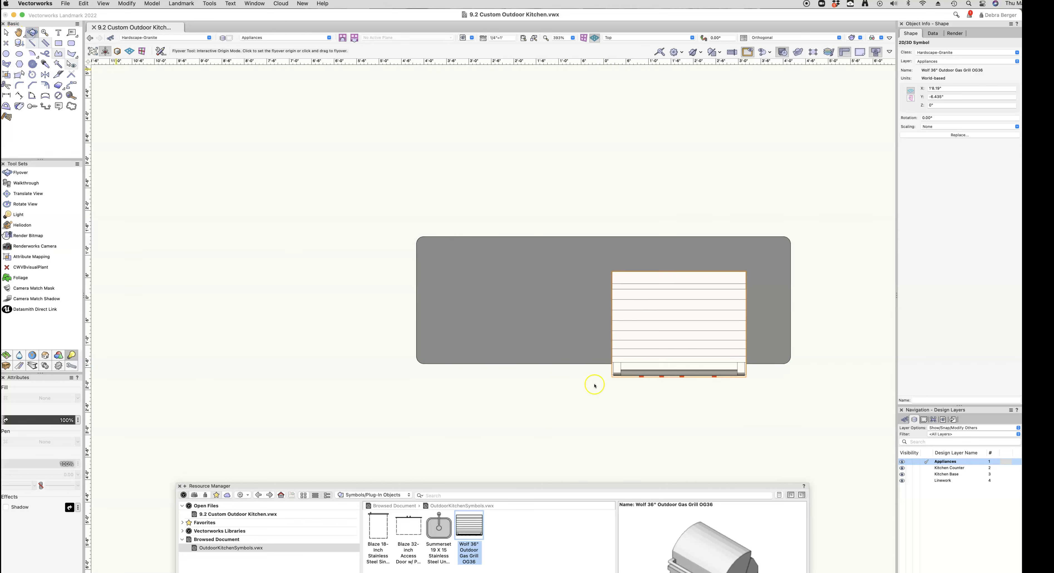
drag(594, 385, 622, 287)
click(638, 37)
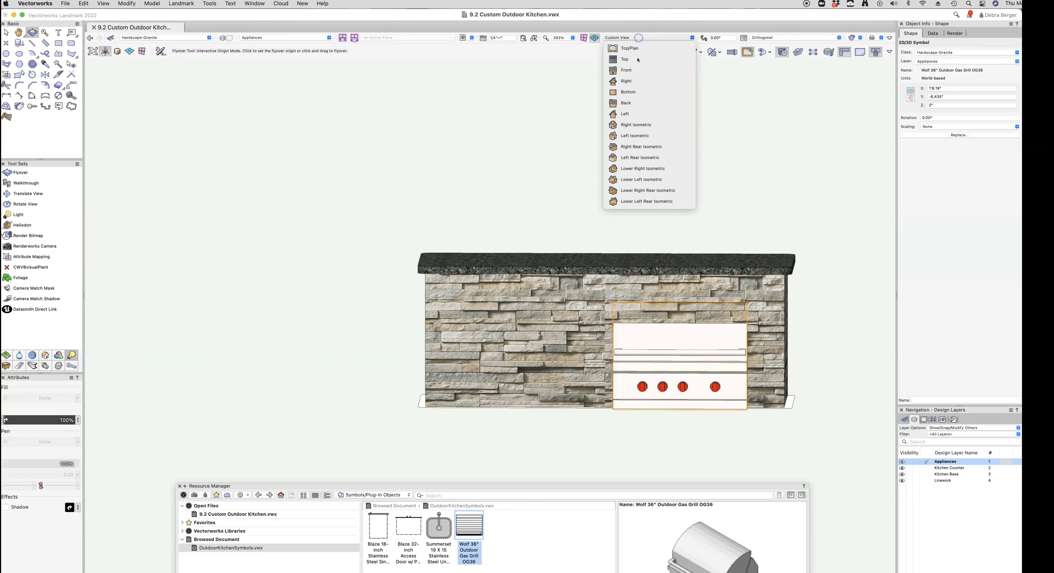
click(638, 70)
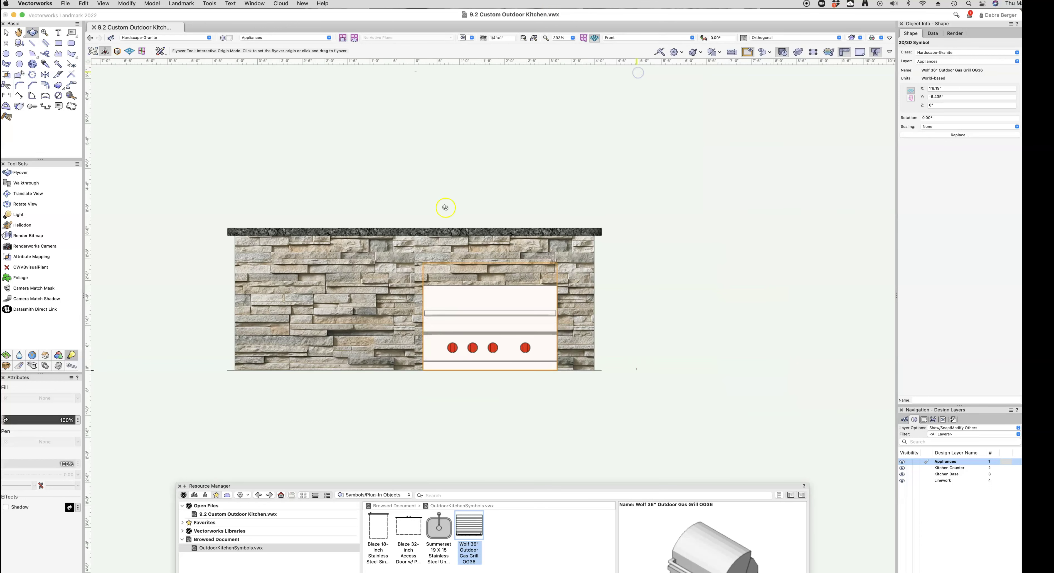
click(71, 86)
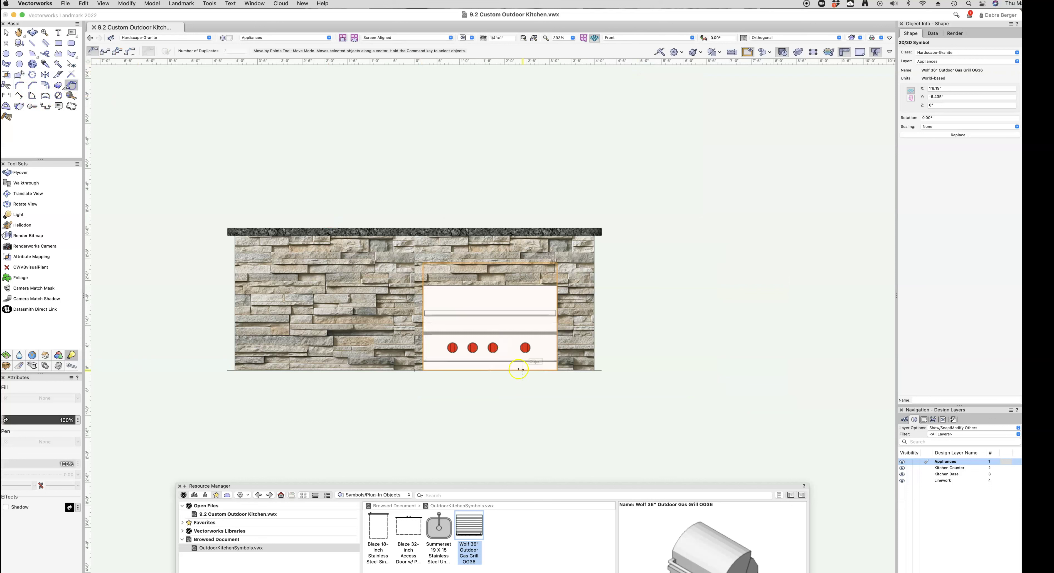
click(514, 333)
click(506, 241)
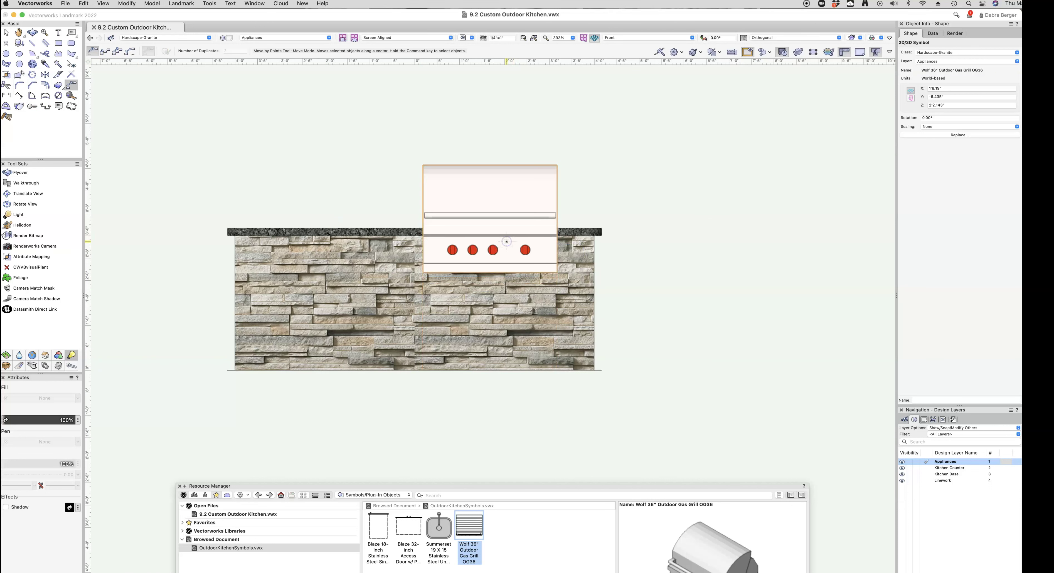
click(64, 521)
In Right view, nudge the grill to Y -5.966" so it lines up with the counter edge.
key(shift+c)
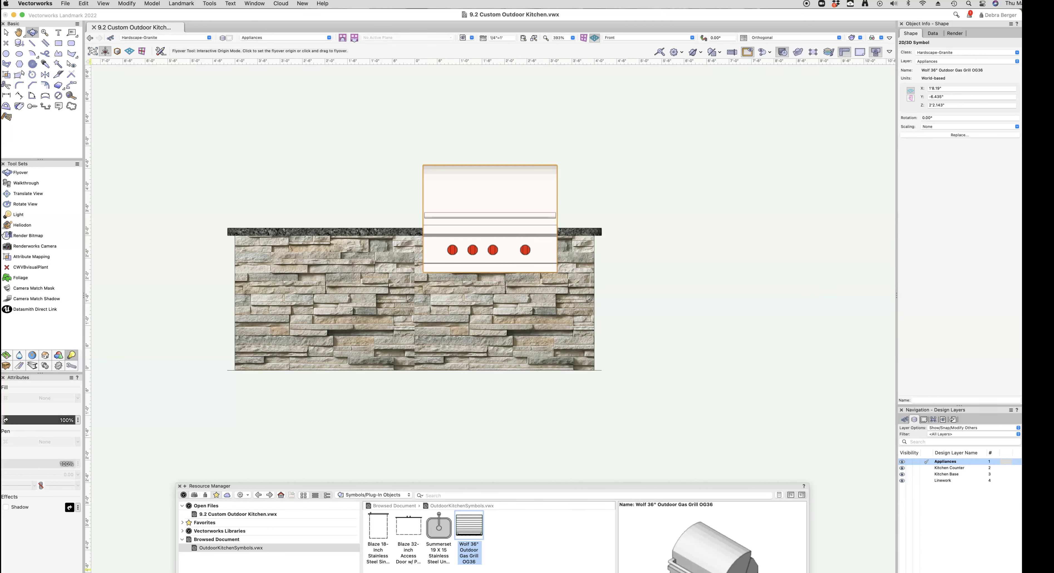
drag(489, 407, 408, 424)
click(626, 37)
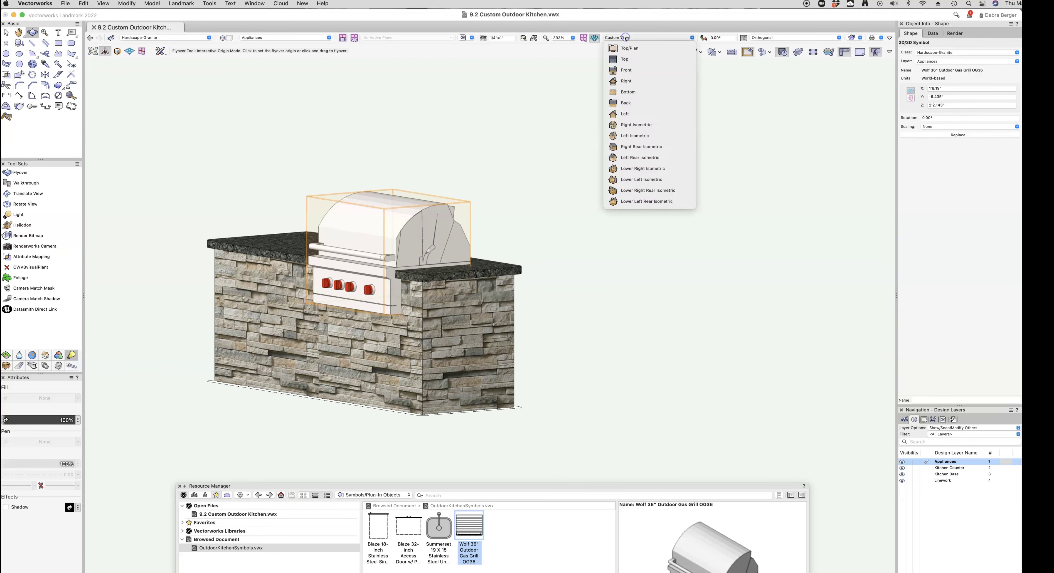
click(630, 80)
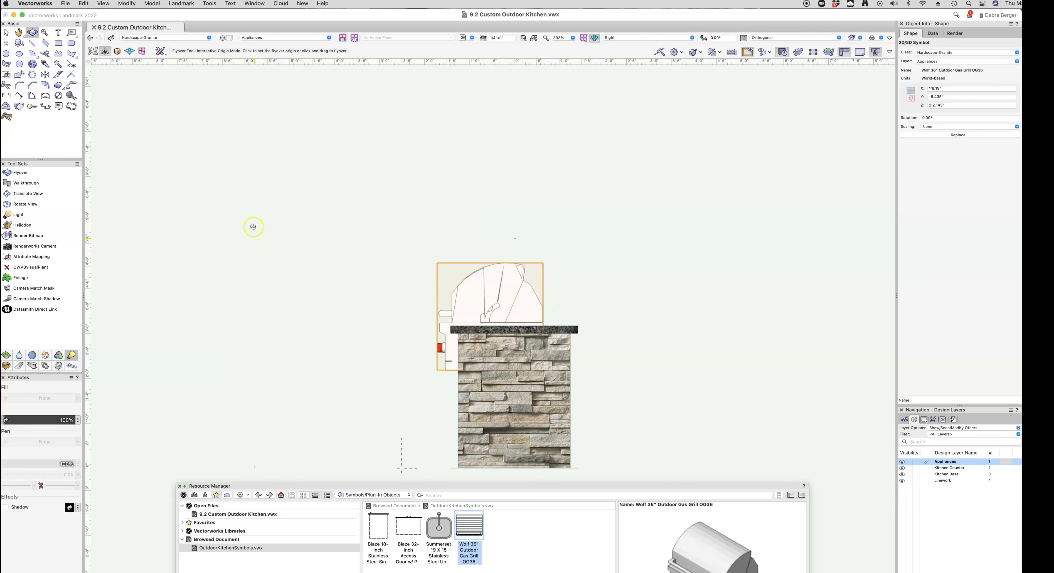
click(71, 85)
scroll(479, 364, up, 3)
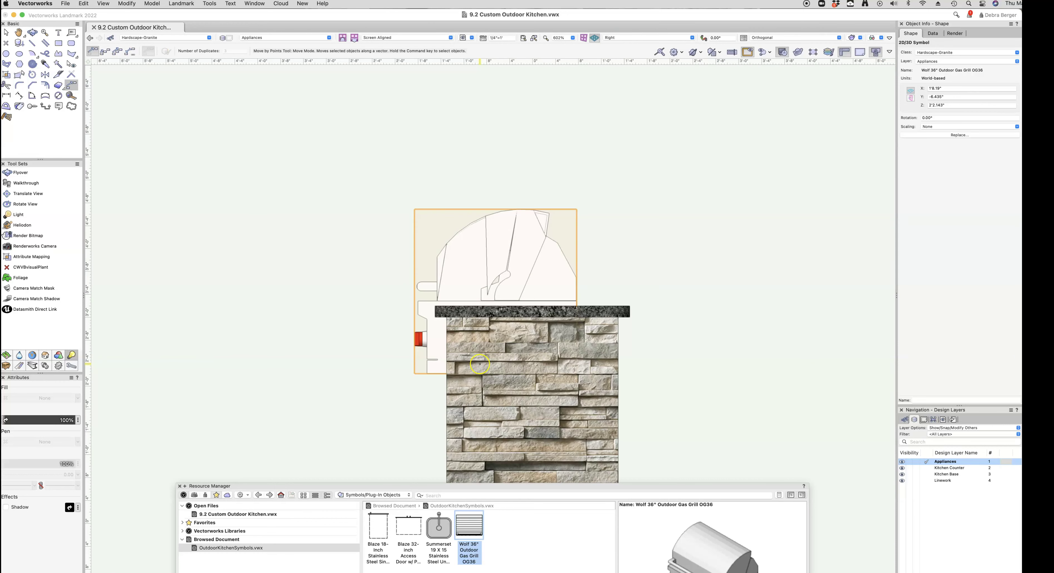
scroll(479, 365, up, 2)
click(407, 332)
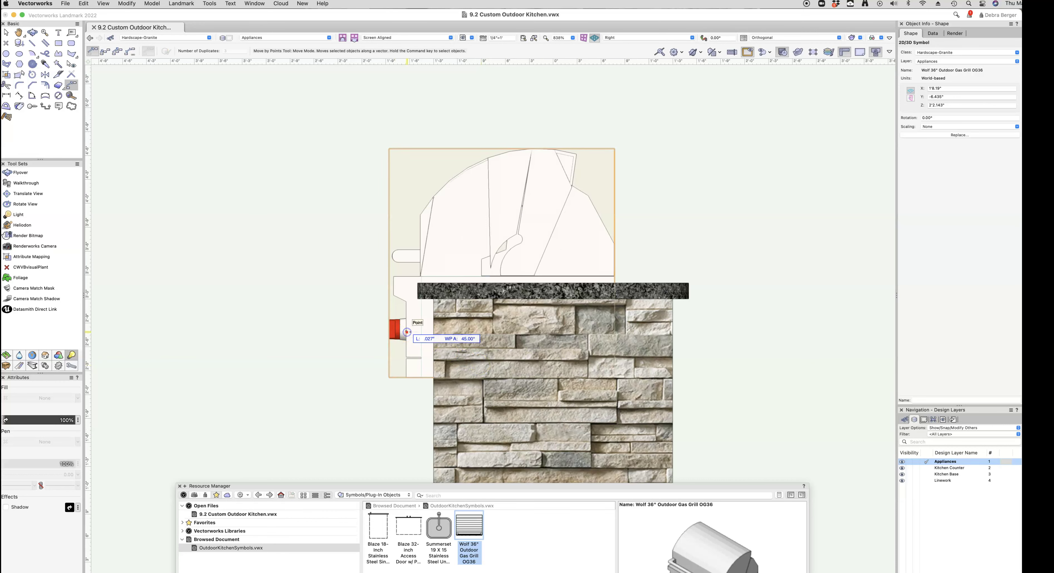
click(411, 332)
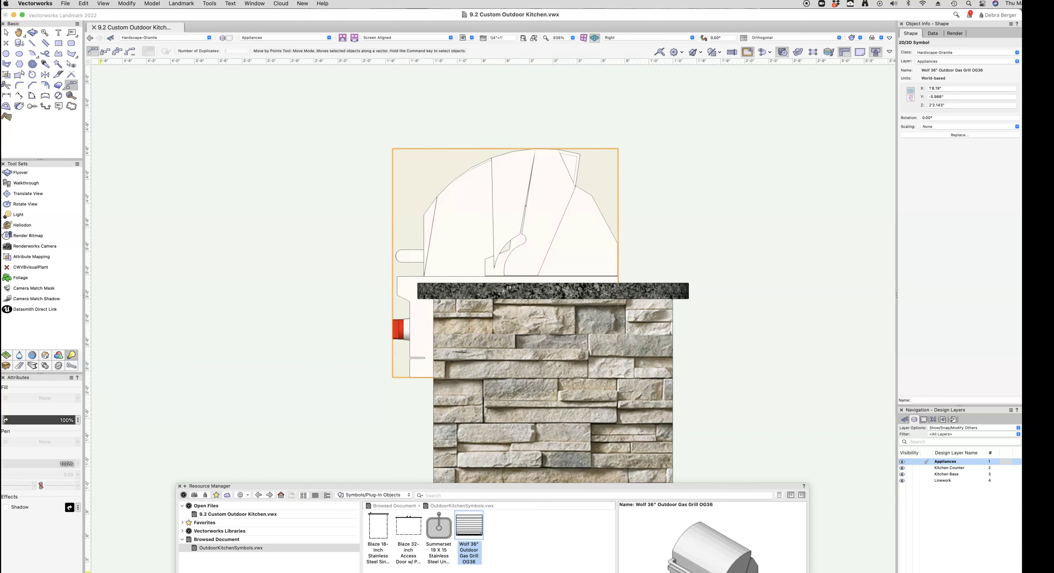
click(232, 337)
click(232, 336)
Back in Top/Plan, drop the Summerset 19 X 15 stainless sink onto the counter's left side.
click(630, 38)
click(632, 47)
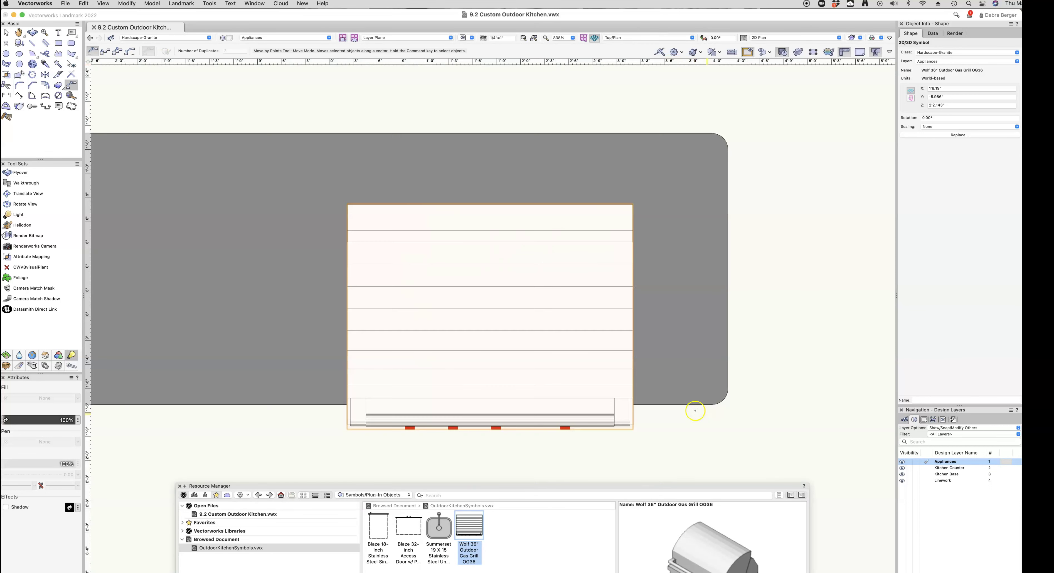
scroll(680, 405, down, 3)
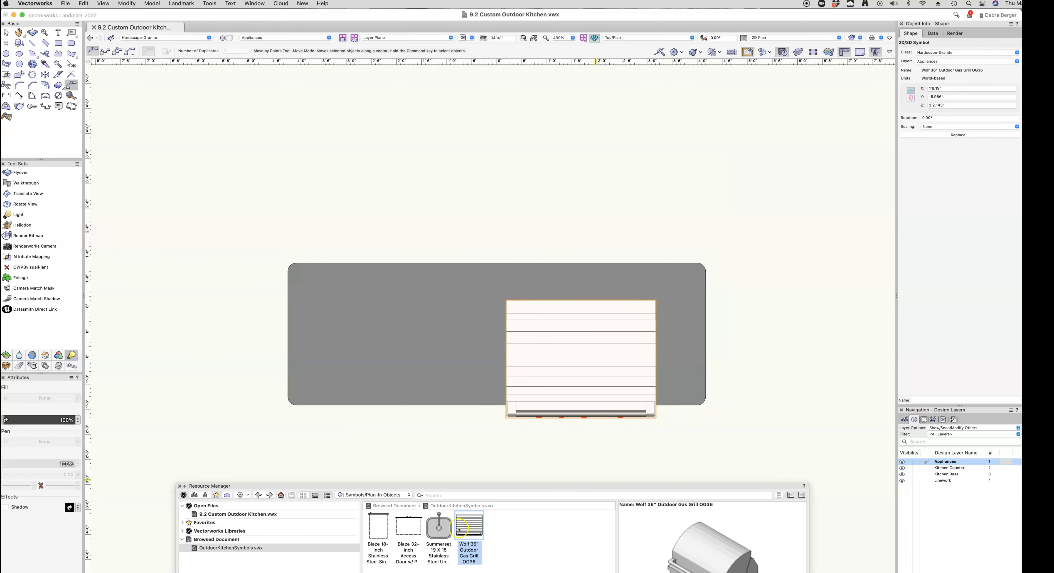
drag(441, 532, 360, 356)
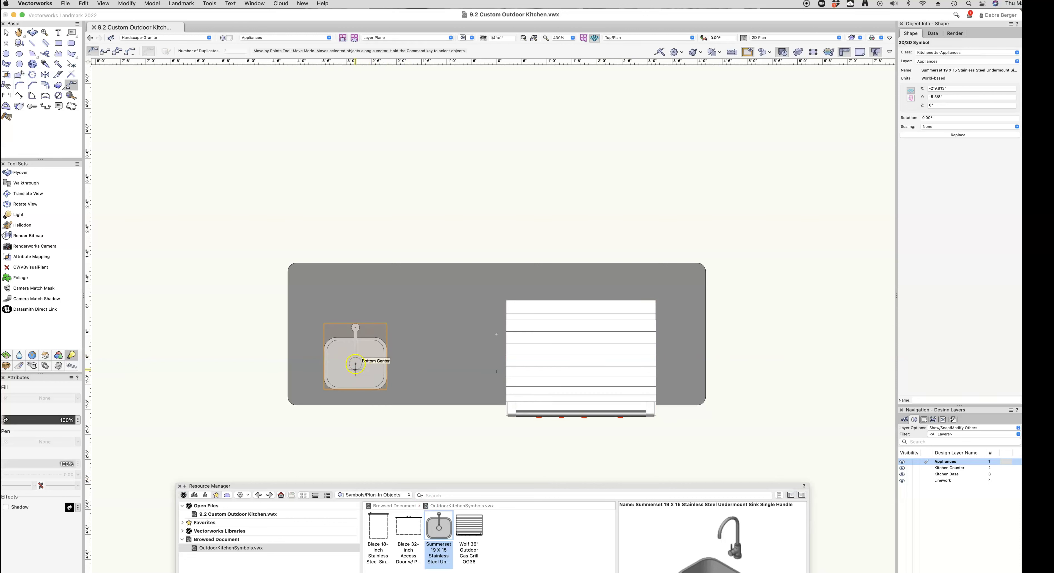
mouse_move(355, 363)
mouse_down()
mouse_move(141, 177)
mouse_move(252, 287)
mouse_move(356, 364)
mouse_move(357, 351)
mouse_up()
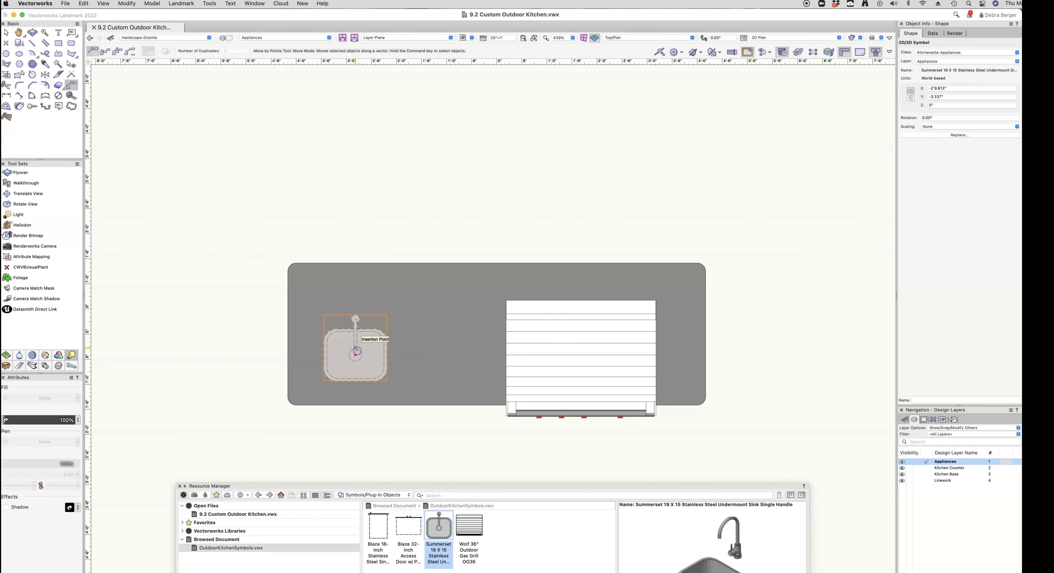
Orbit into a rendered 3D view showing the sink faucet beside the raised grill.
click(32, 32)
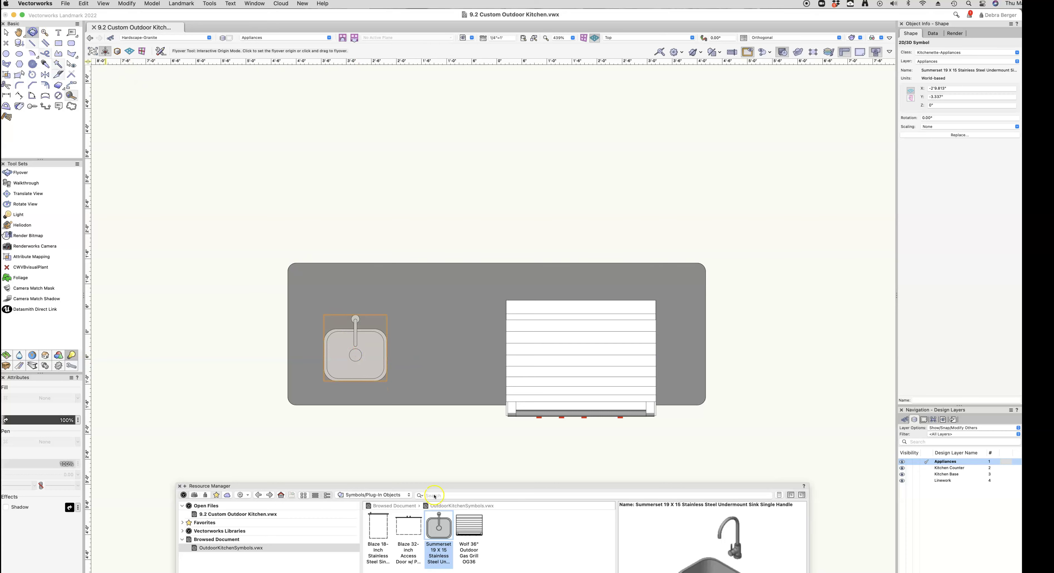
drag(434, 497, 431, 350)
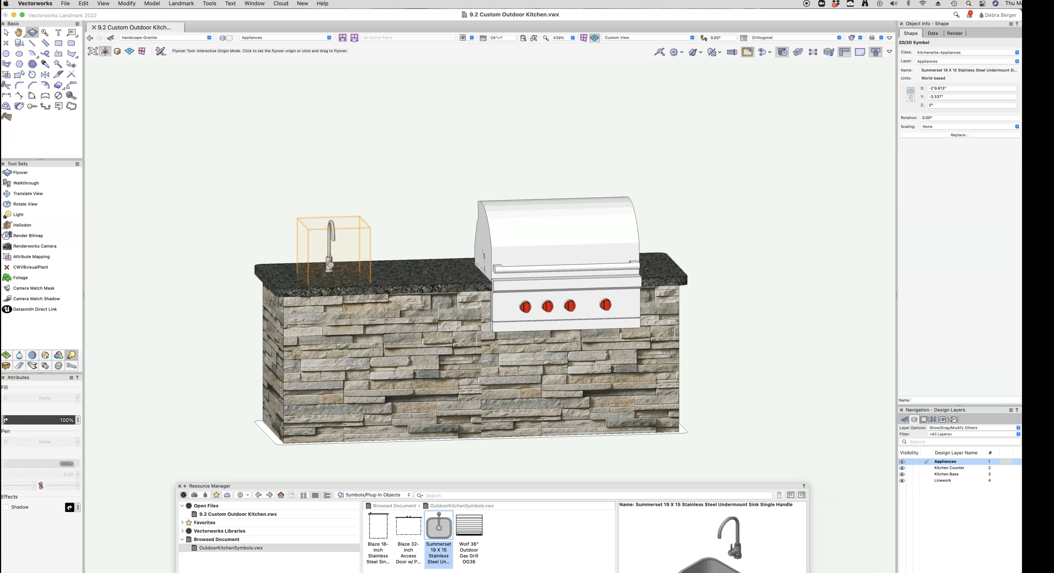
click(202, 316)
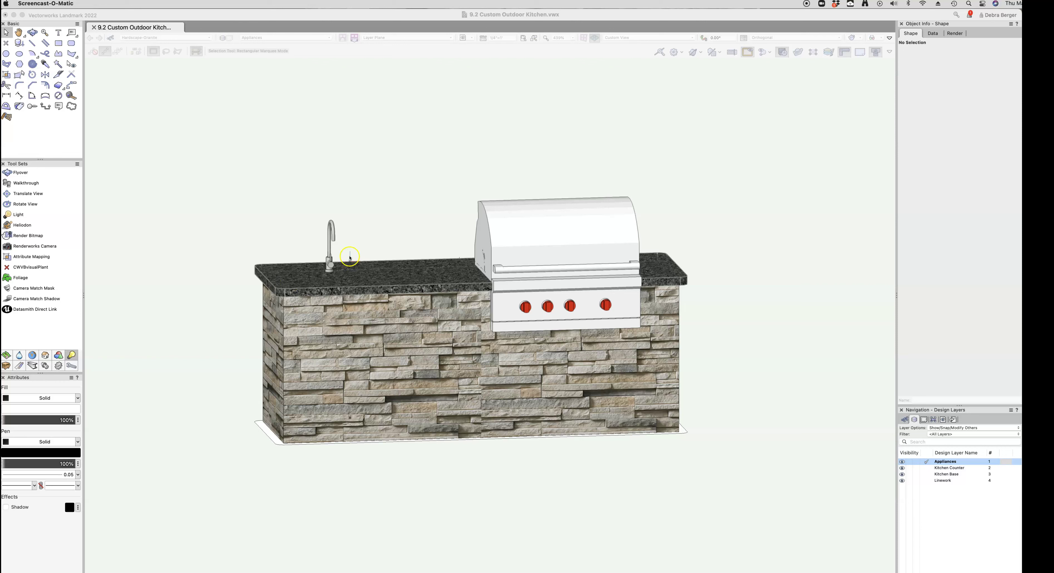
click(333, 232)
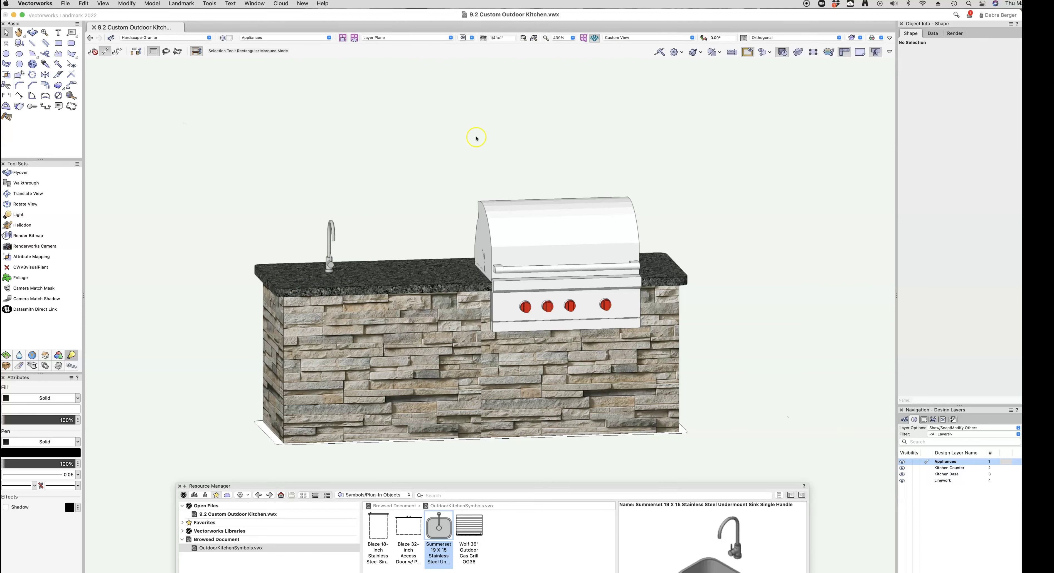
In Top/Plan, edit the sink symbol's 2D top component, then exit back to the design layer.
click(612, 39)
click(617, 46)
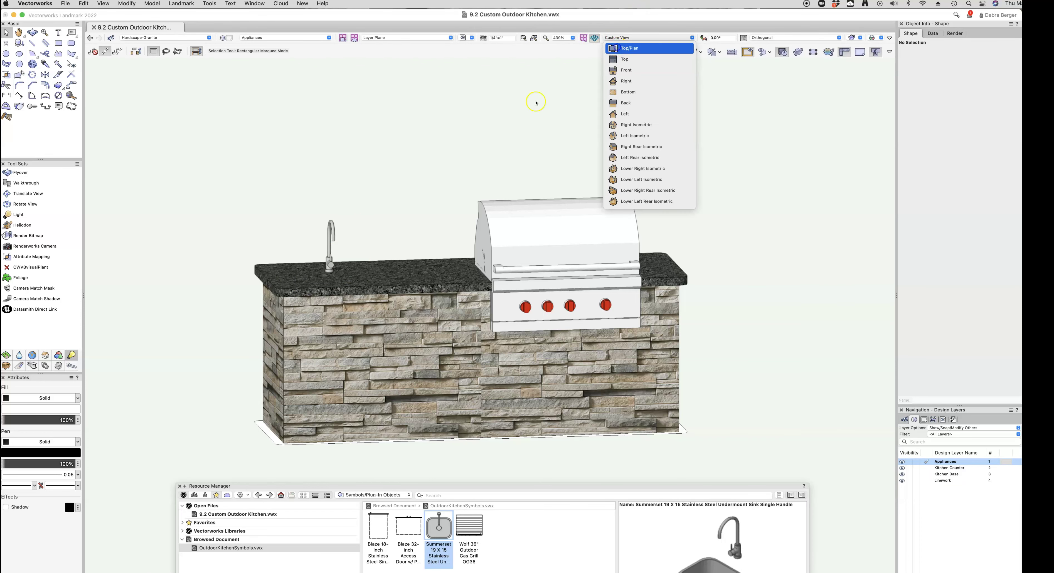
click(346, 338)
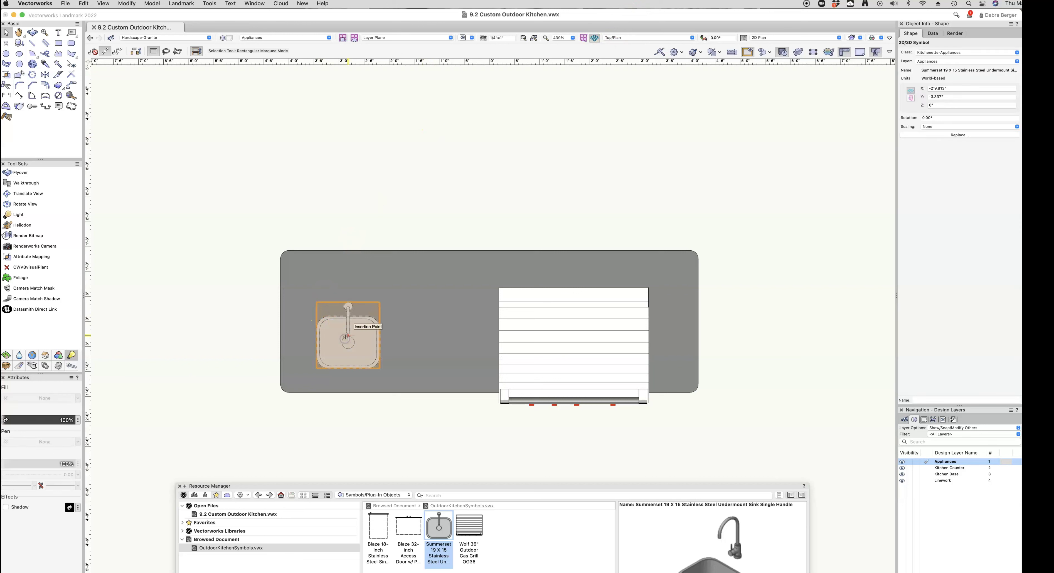
right_click(345, 338)
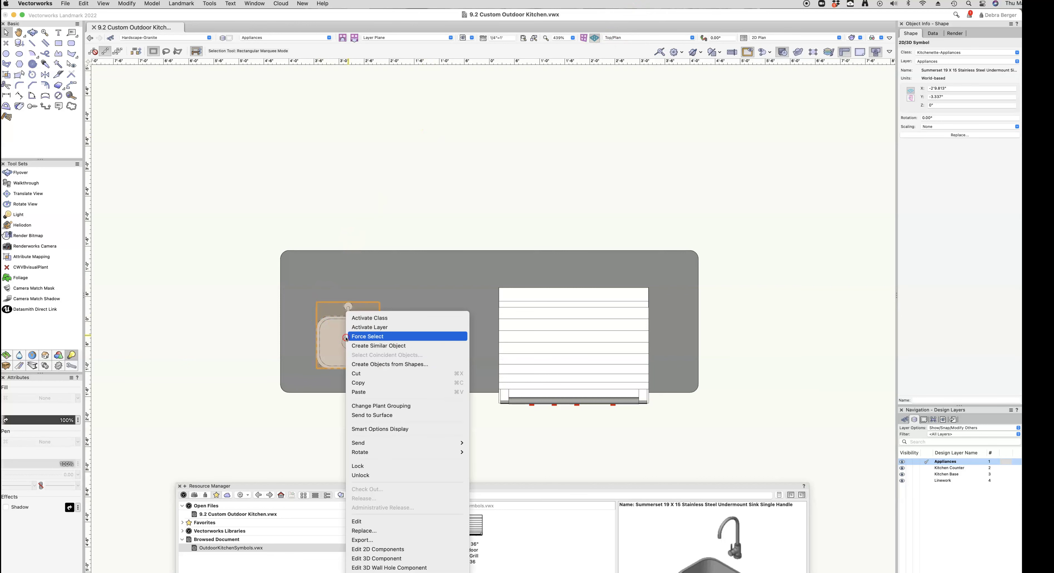
click(397, 549)
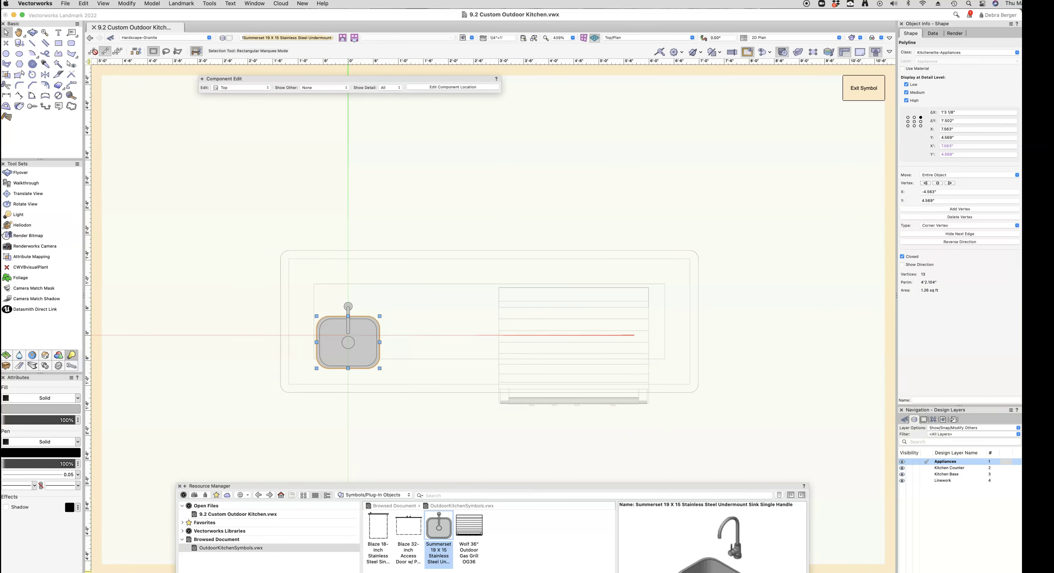
scroll(389, 294, up, 3)
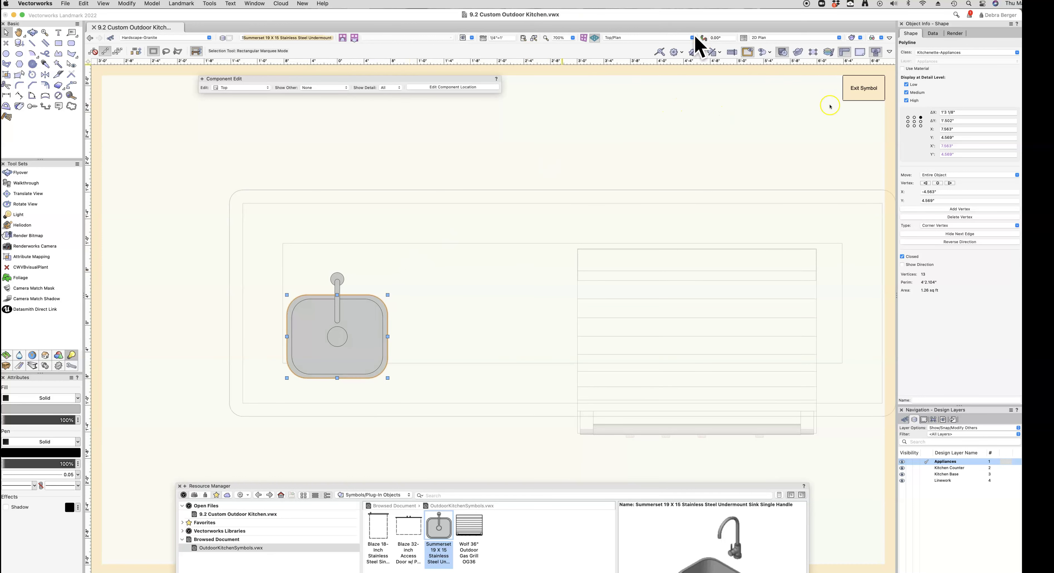
click(864, 90)
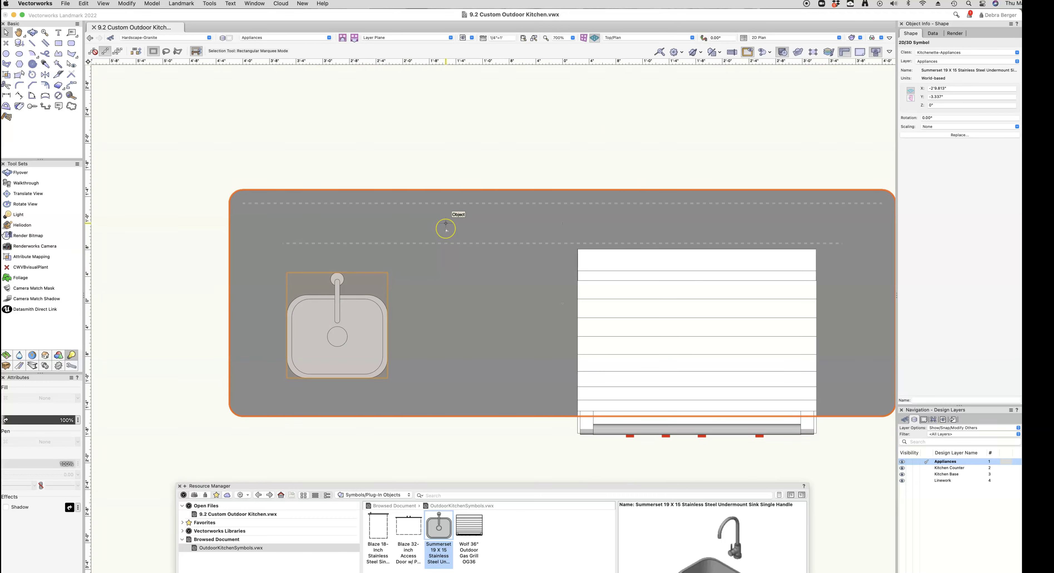
Paste the sink outline over the sink and use Clip Surface to cut it from the countertop.
key(super+v)
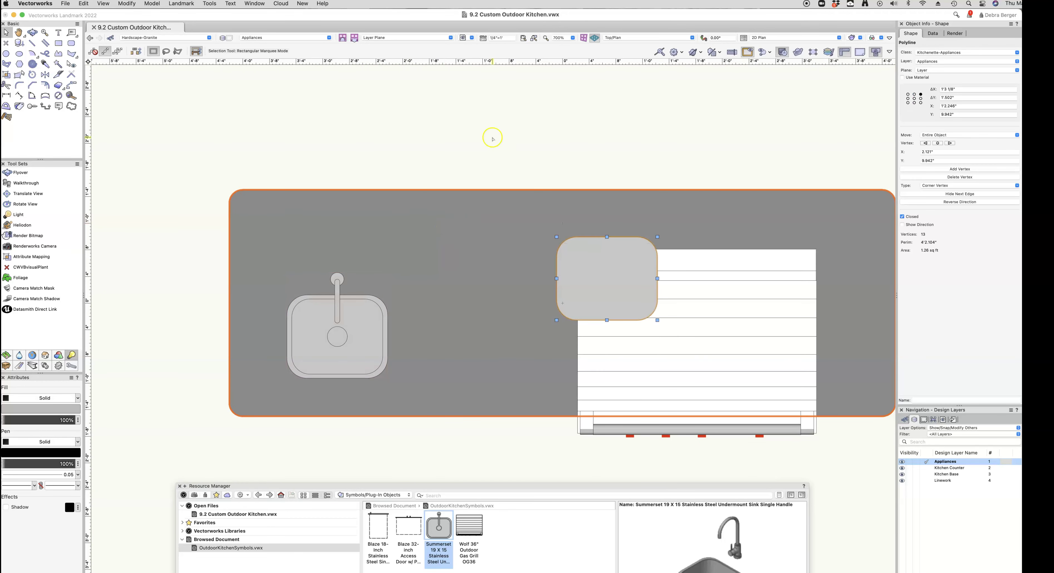
drag(589, 263, 321, 320)
drag(318, 321, 319, 322)
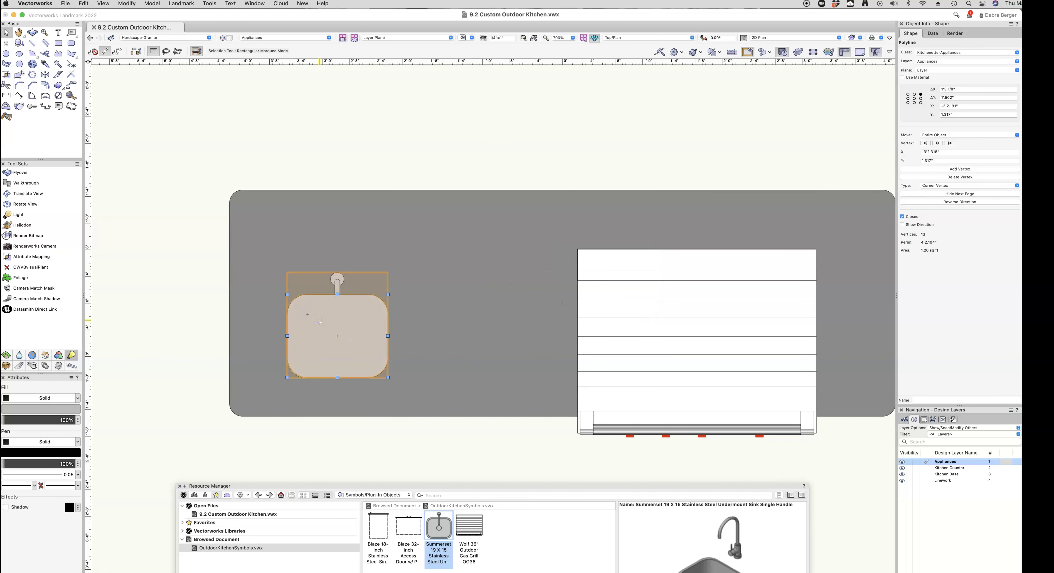
click(425, 237)
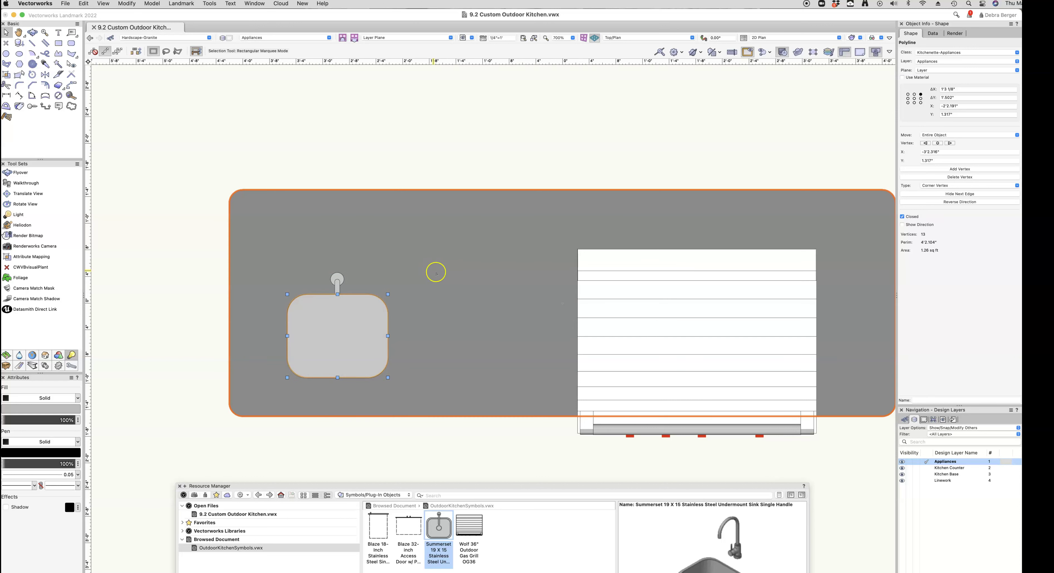
right_click(436, 271)
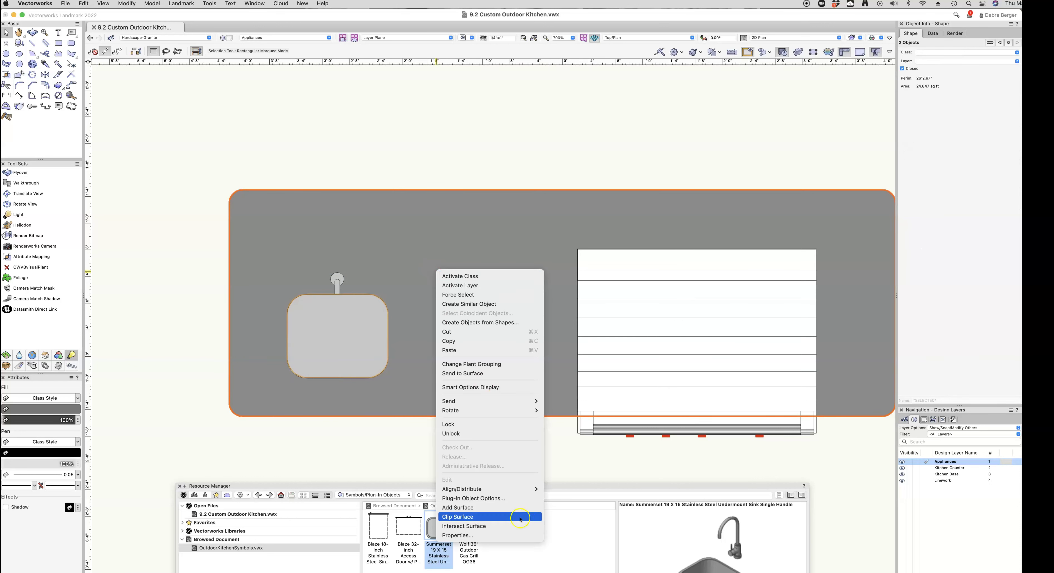
click(507, 517)
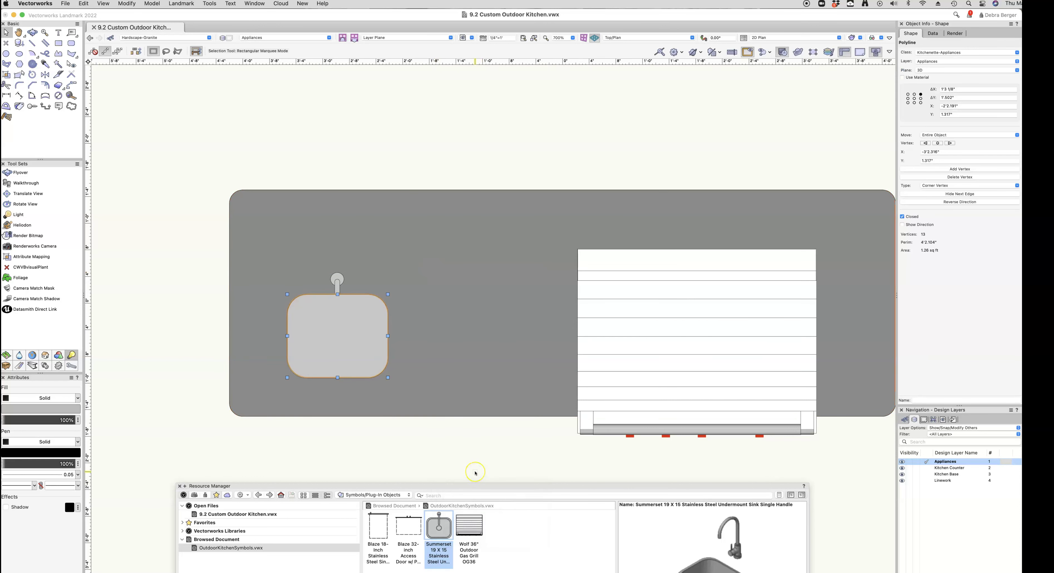
click(475, 474)
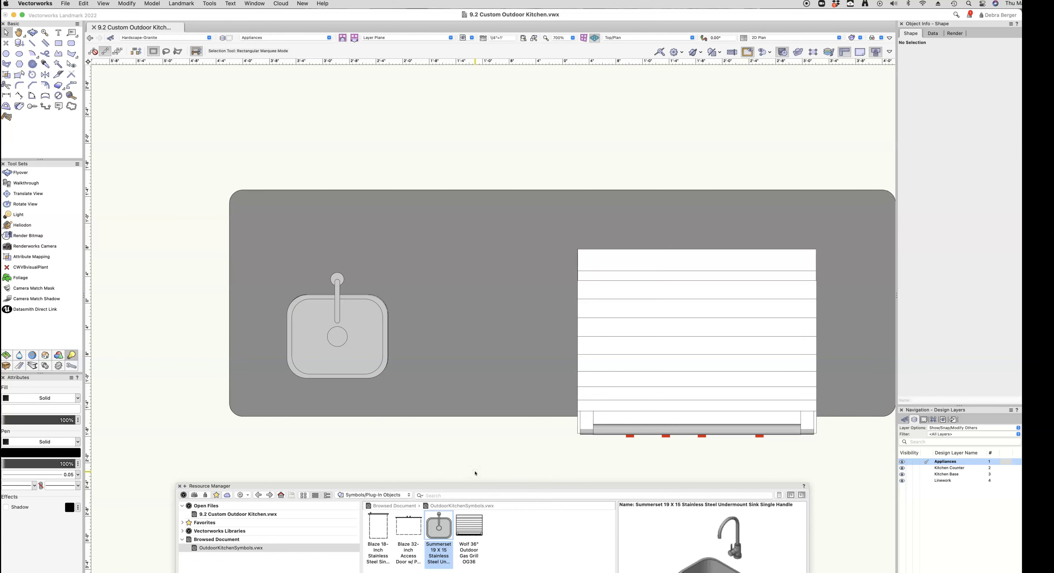
Show the counter in rendered Top view, then select the countertop and the sink.
click(32, 32)
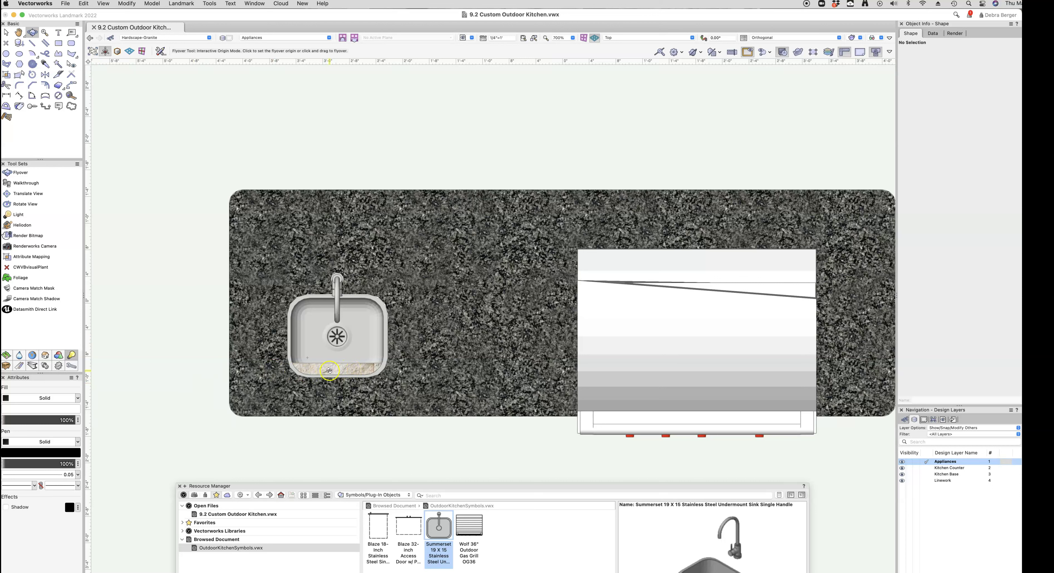
click(6, 32)
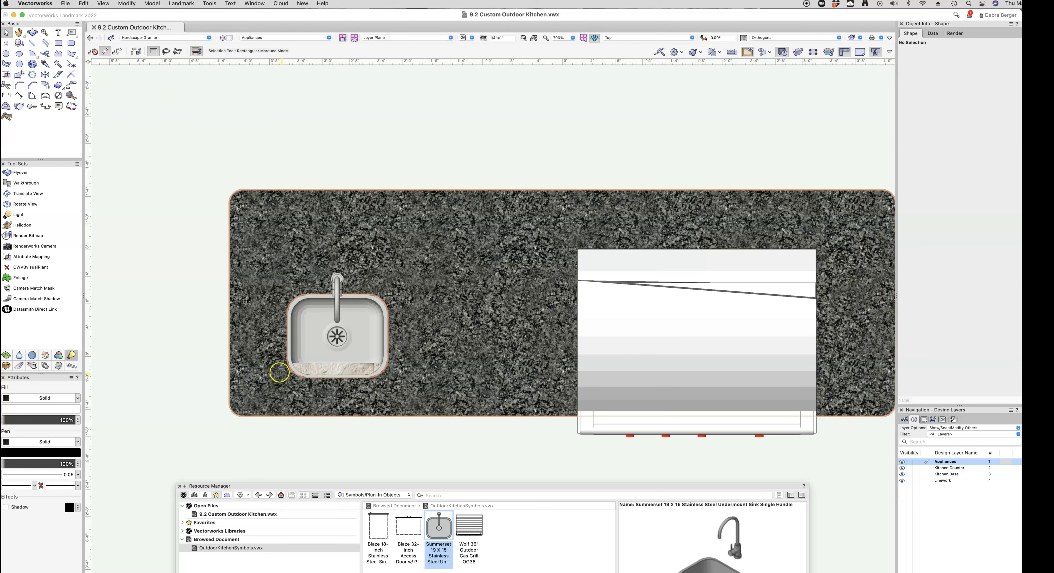
click(334, 377)
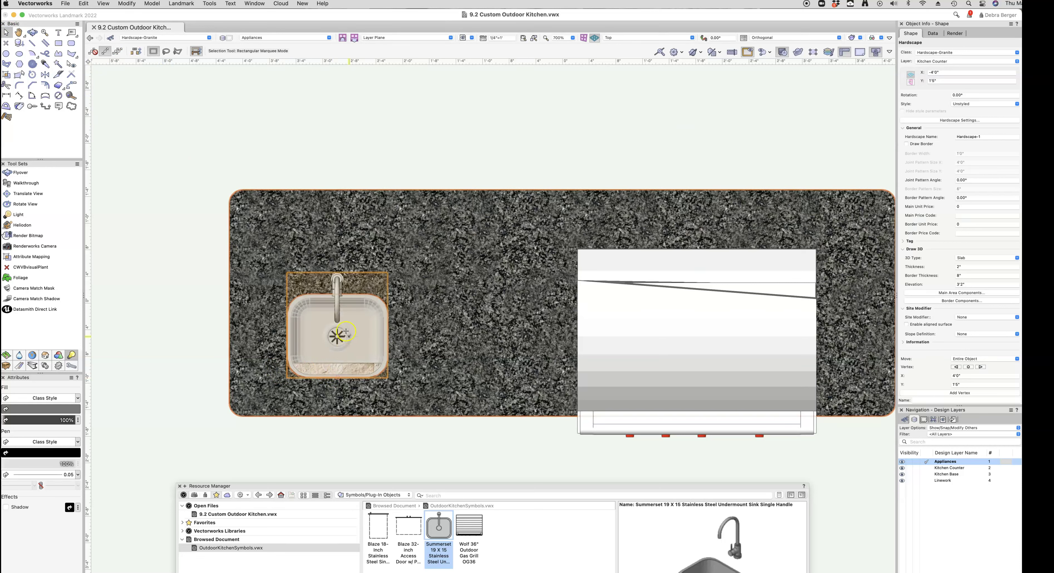
click(342, 321)
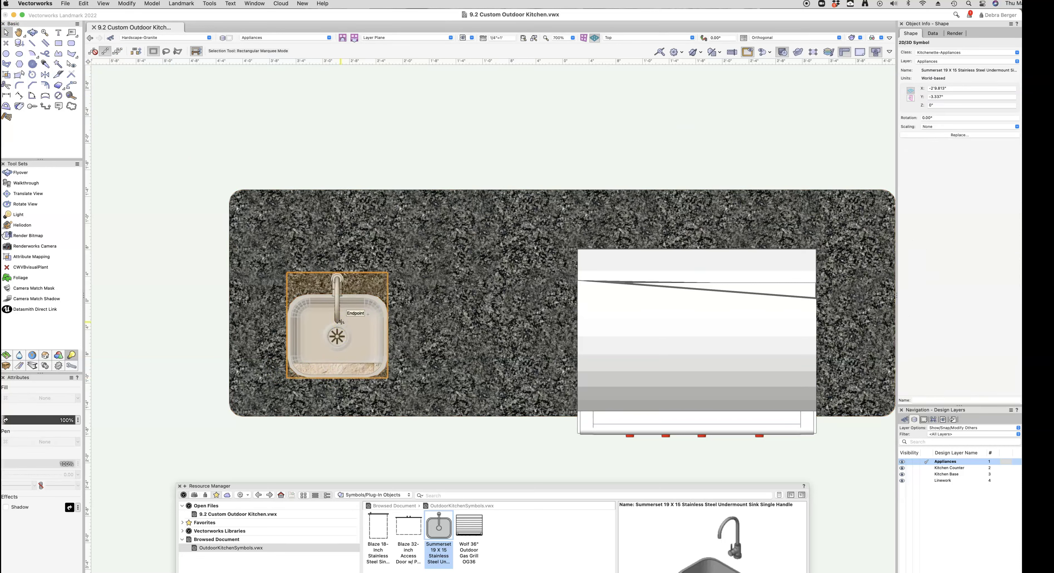
Move the selected Summerset sink by a Y offset of 3".
click(131, 4)
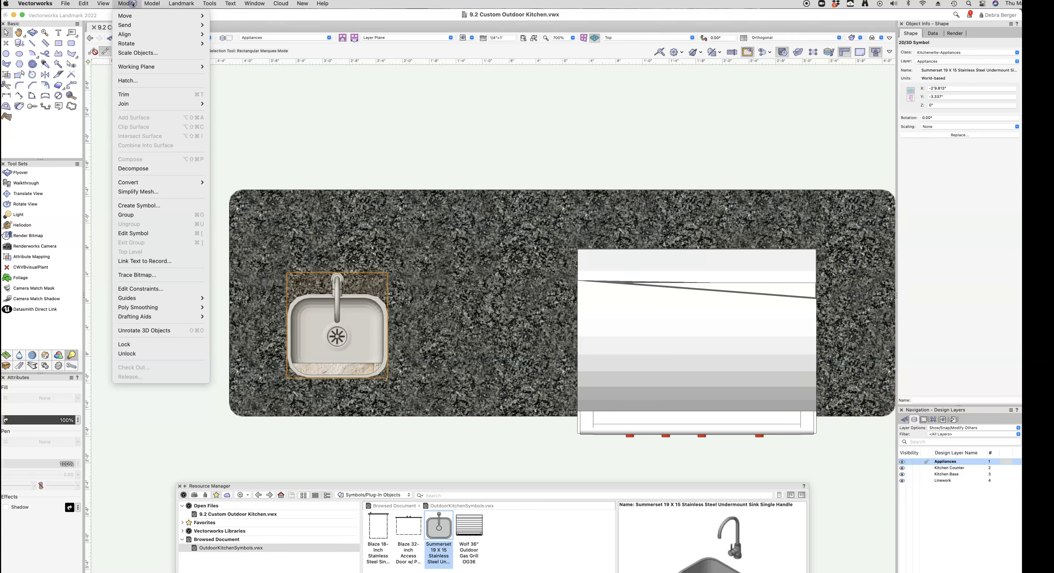
mouse_move(132, 18)
click(229, 15)
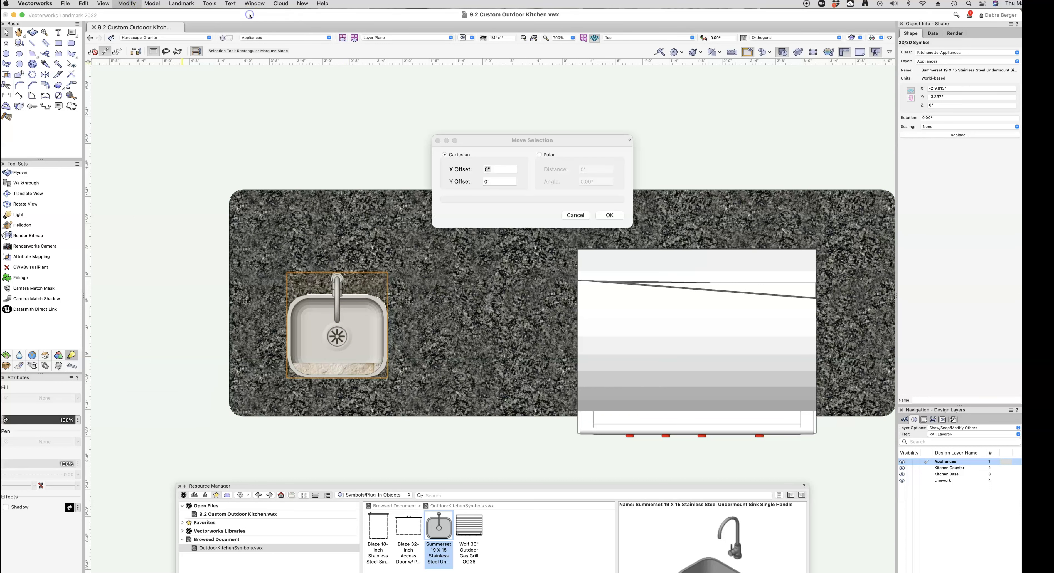
key(Tab)
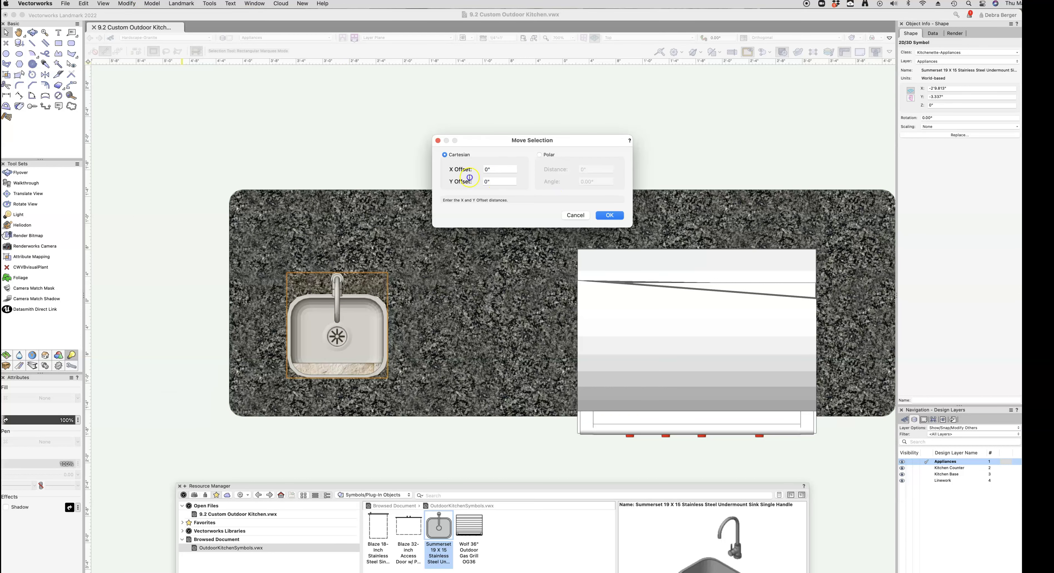
text(3)
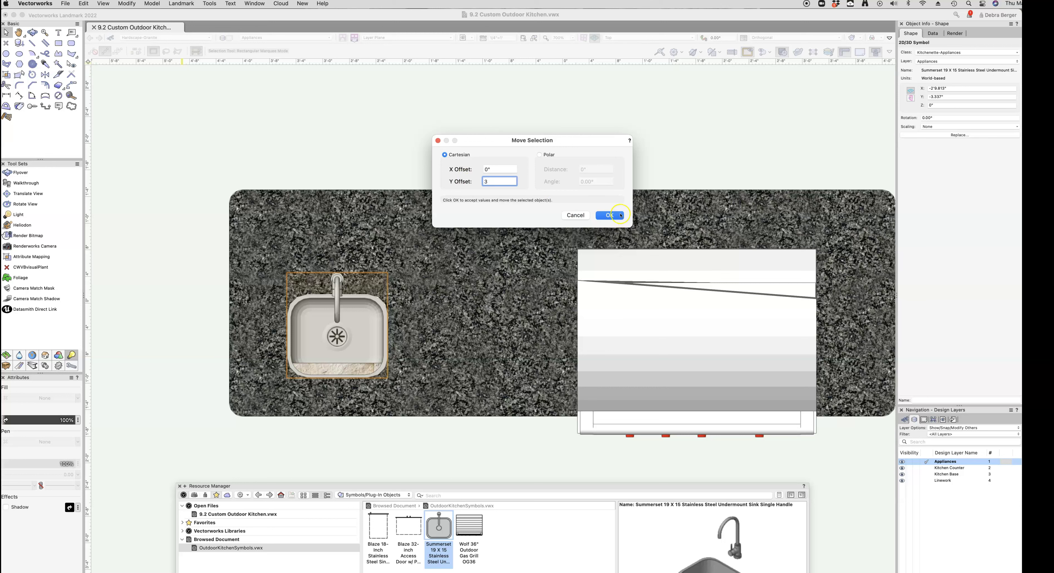
click(609, 215)
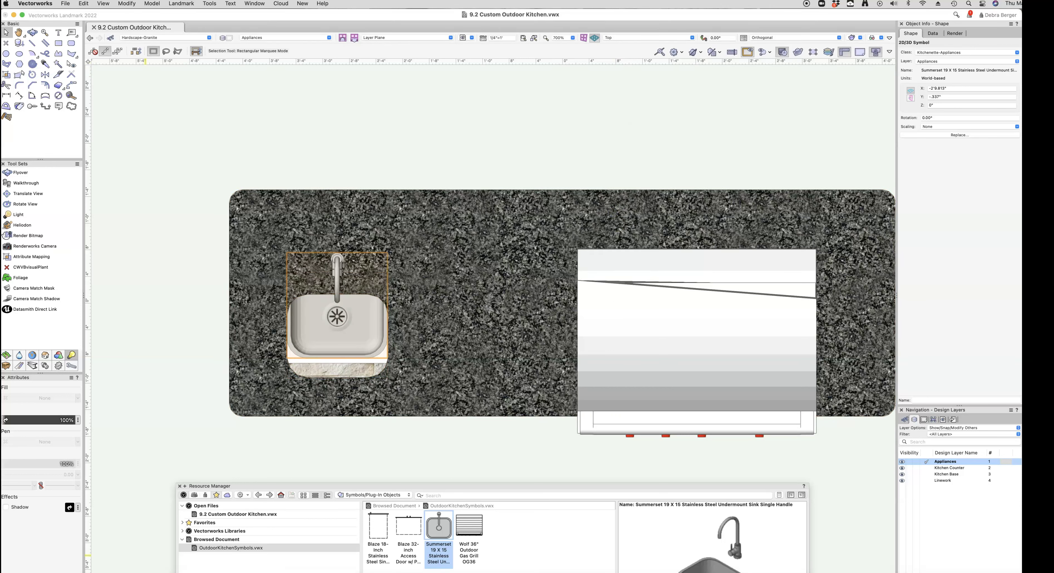
Edit the countertop's path polyline and select the sink cutout outline.
click(431, 228)
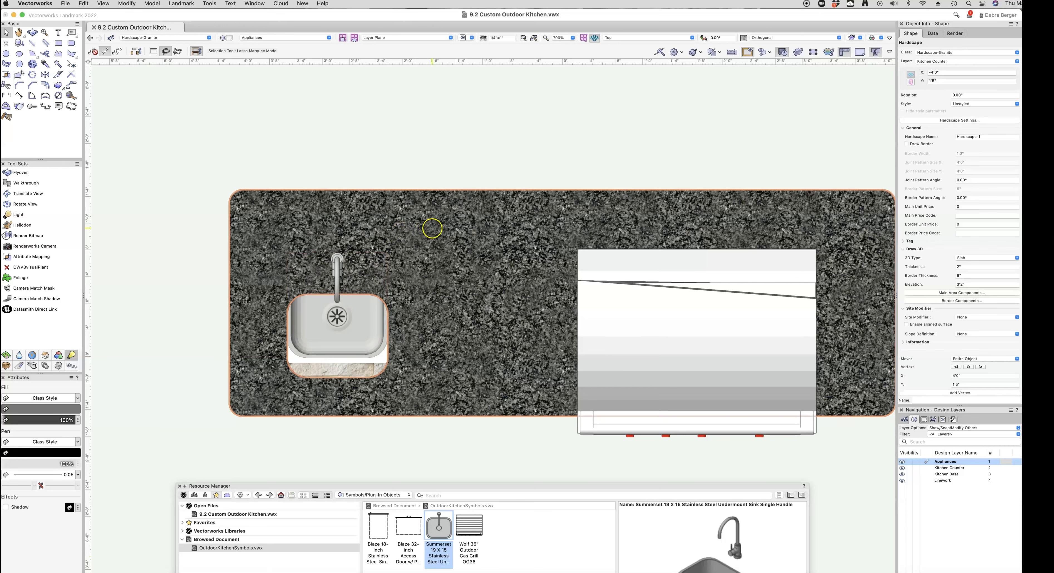
key(o)
right_click(430, 229)
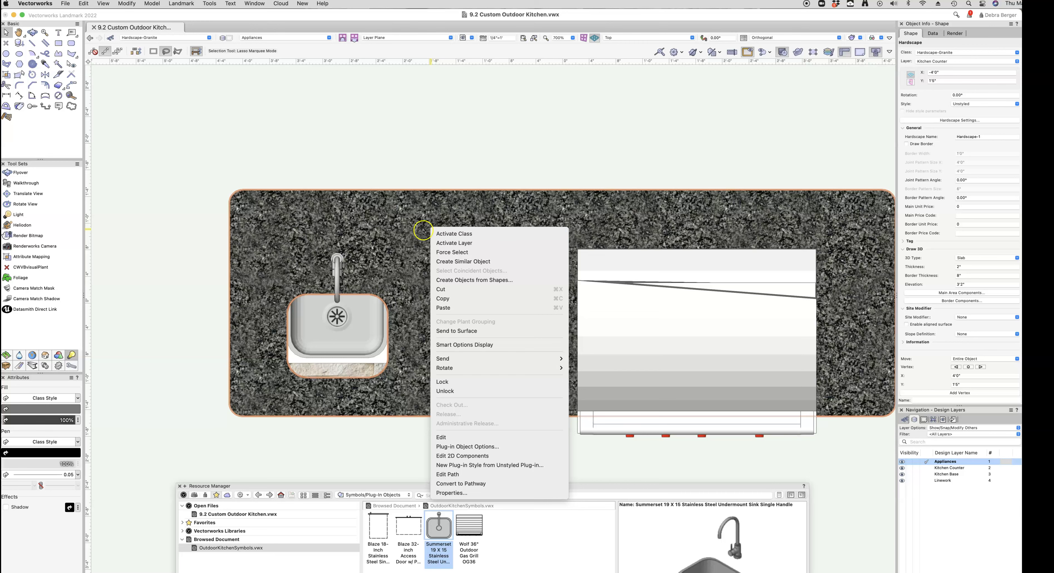
click(447, 474)
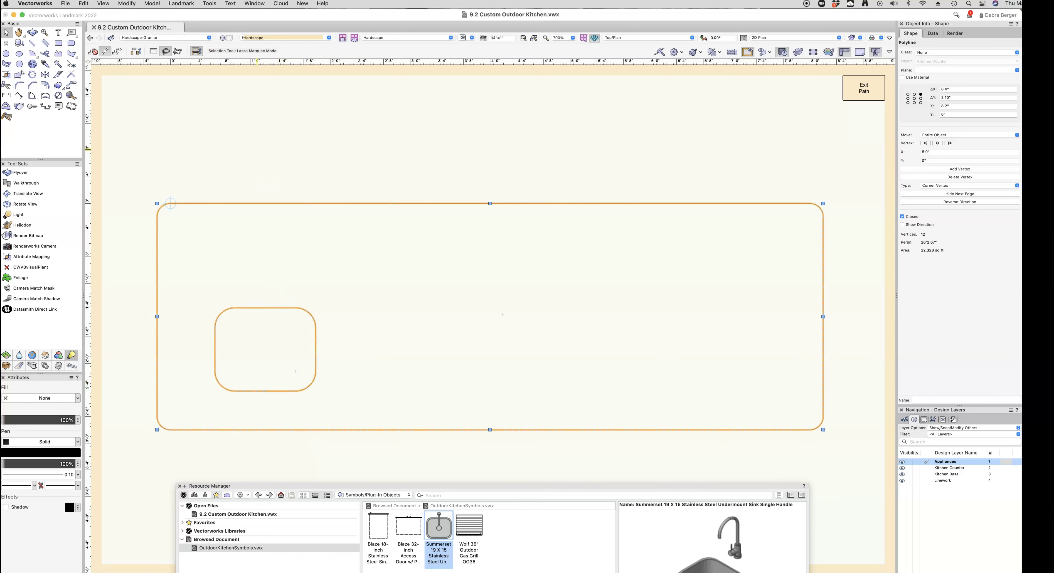
click(126, 4)
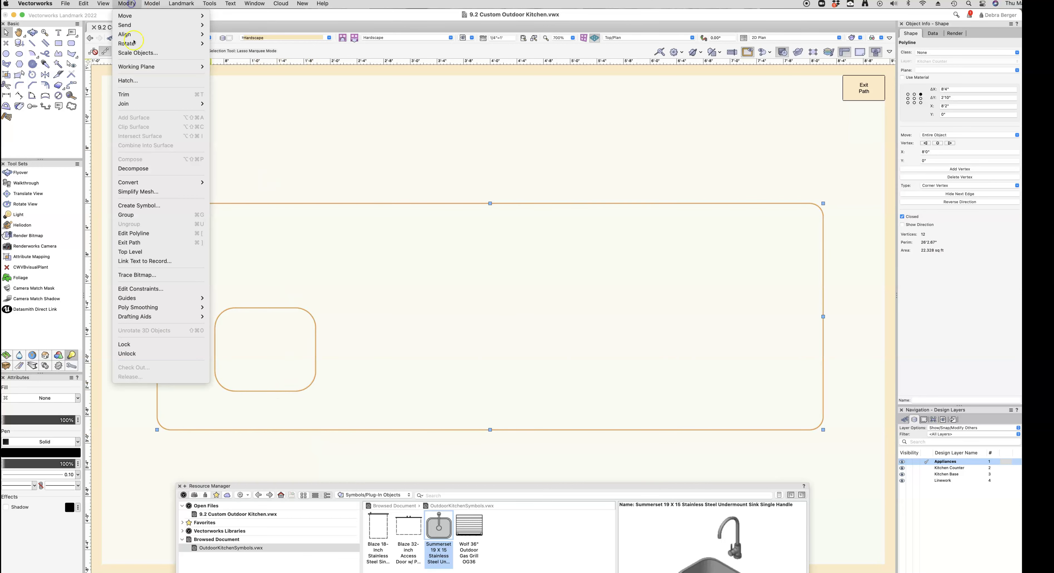
click(128, 233)
click(217, 165)
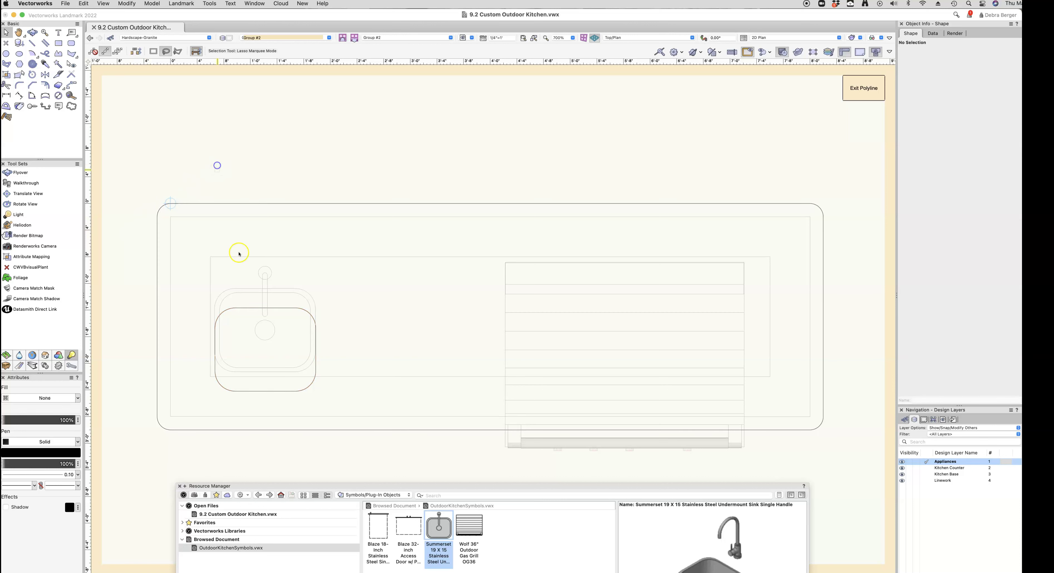
click(243, 307)
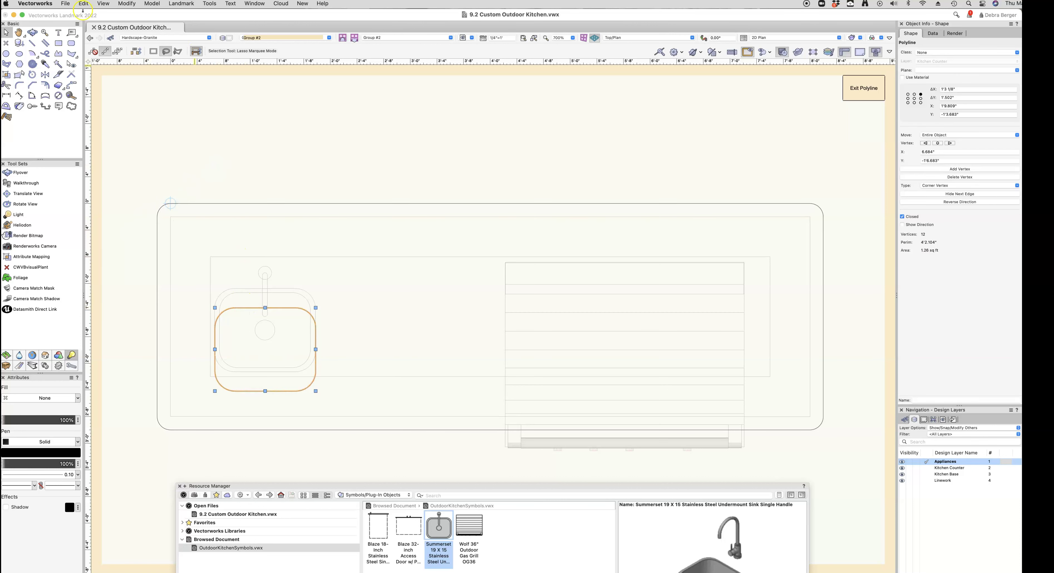
Move the cutout 3" along Y, then exit the polyline and path editors.
click(126, 3)
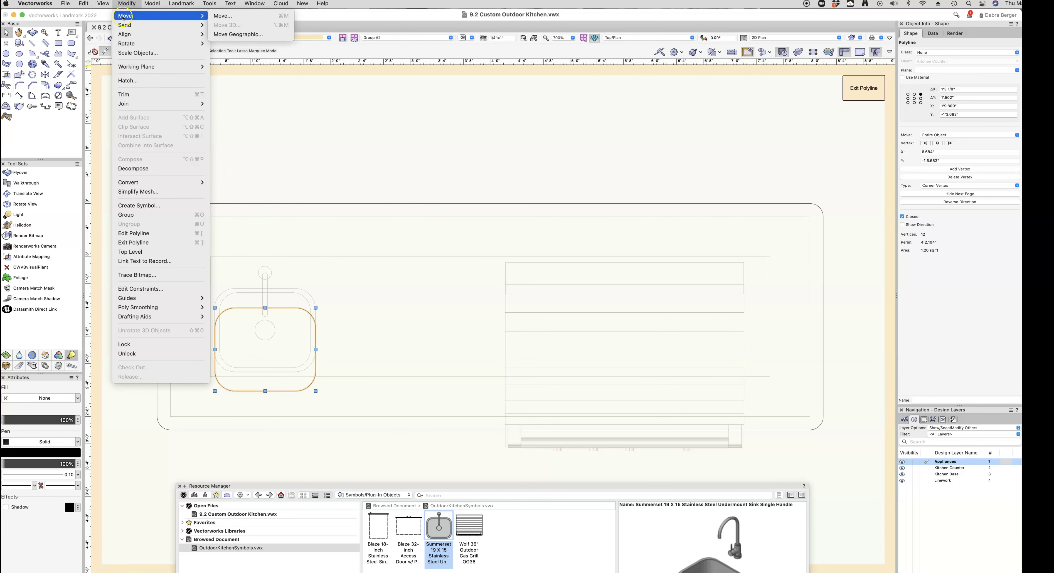
click(214, 16)
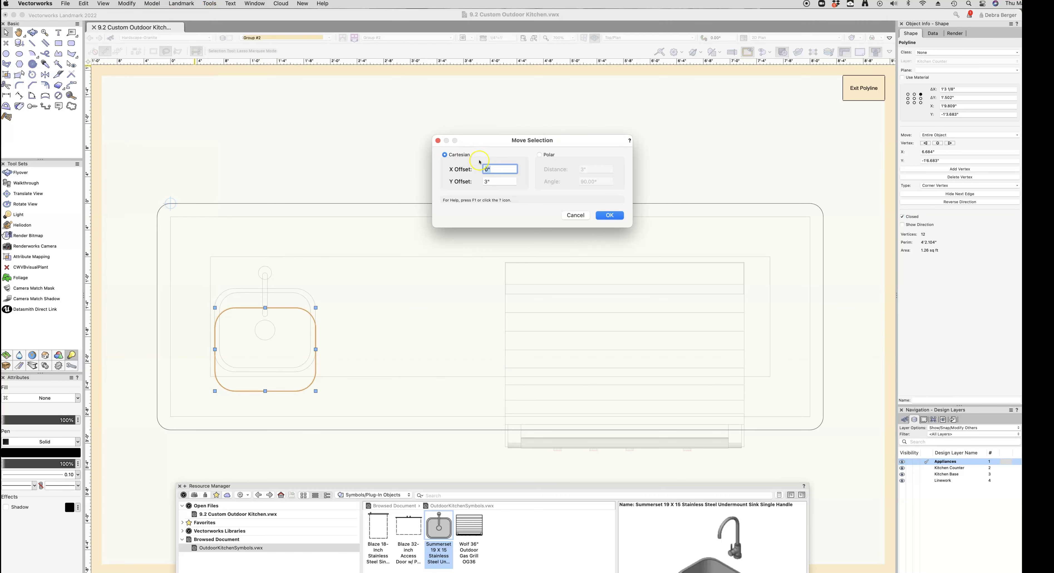
click(609, 215)
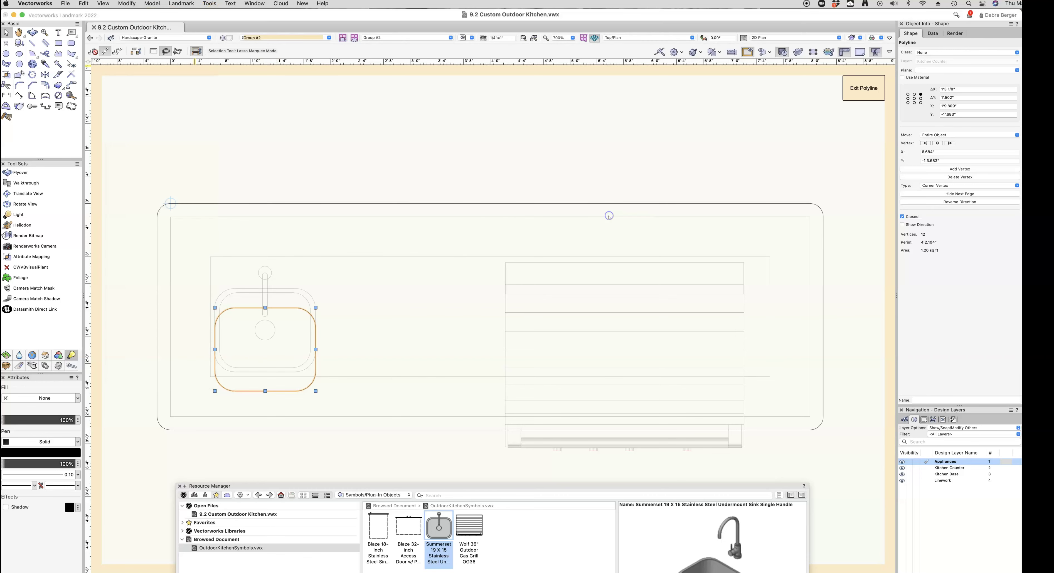
click(863, 89)
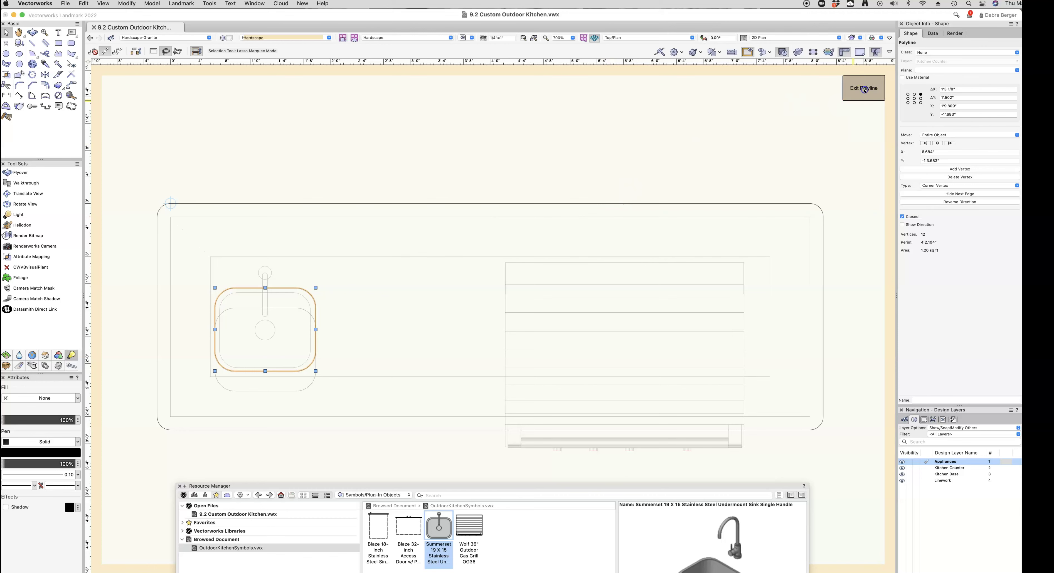
click(863, 89)
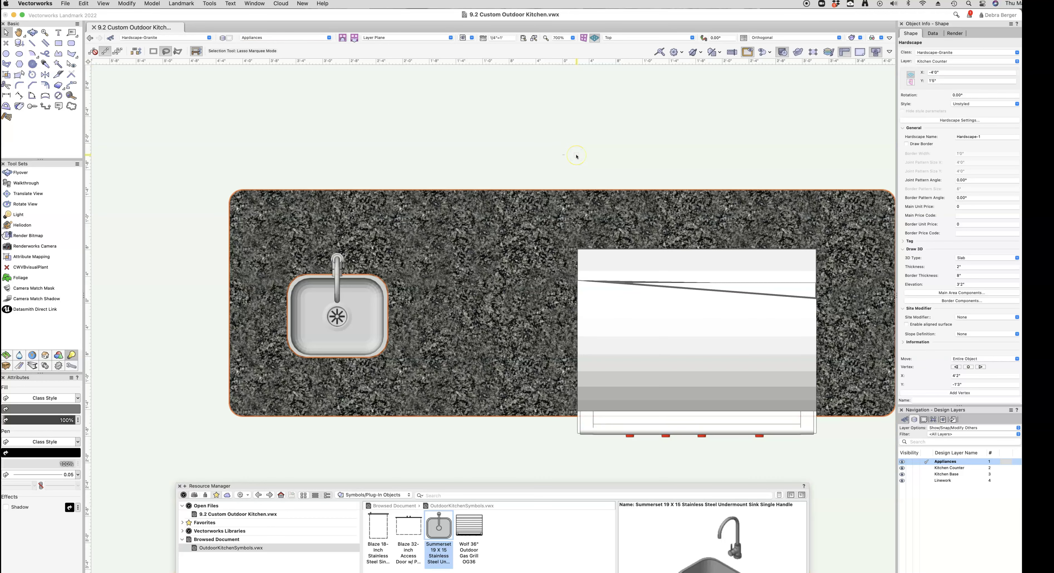